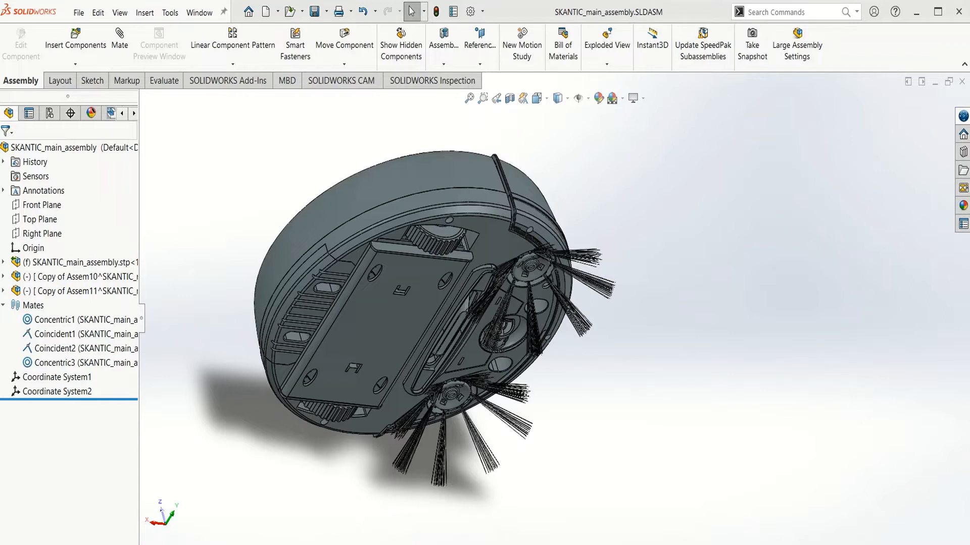
- Highlight the two wheel subassemblies and the SKANTIC main body one after another to identify them in the assembly
click(60, 291)
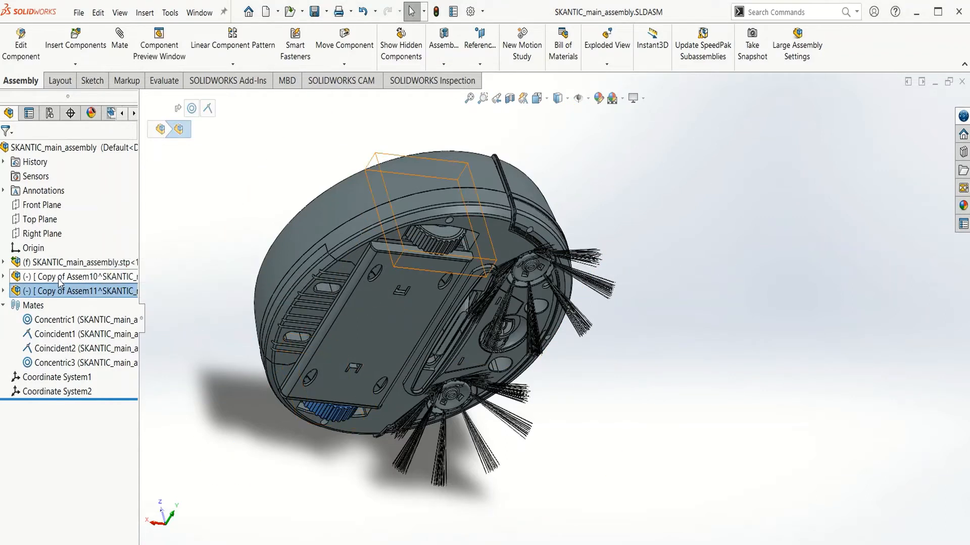
click(60, 278)
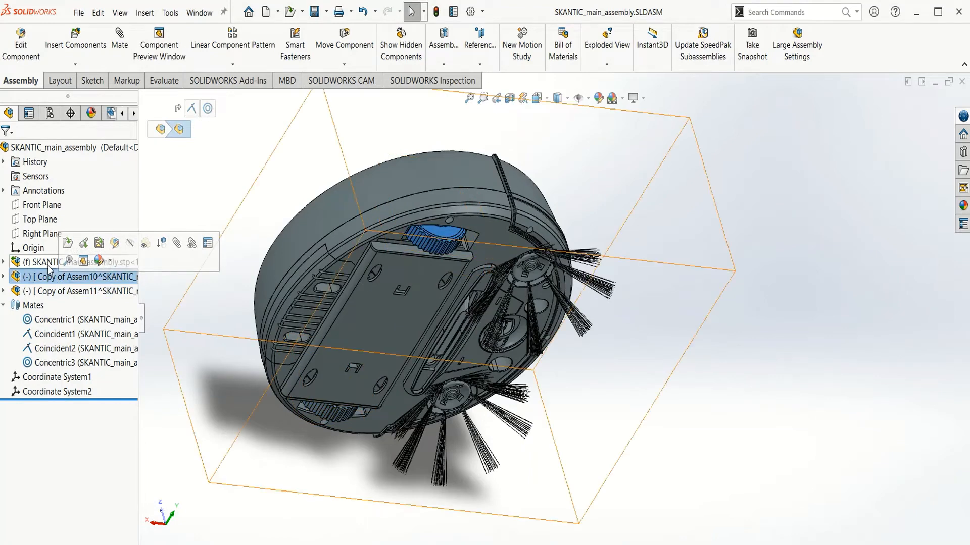
click(47, 263)
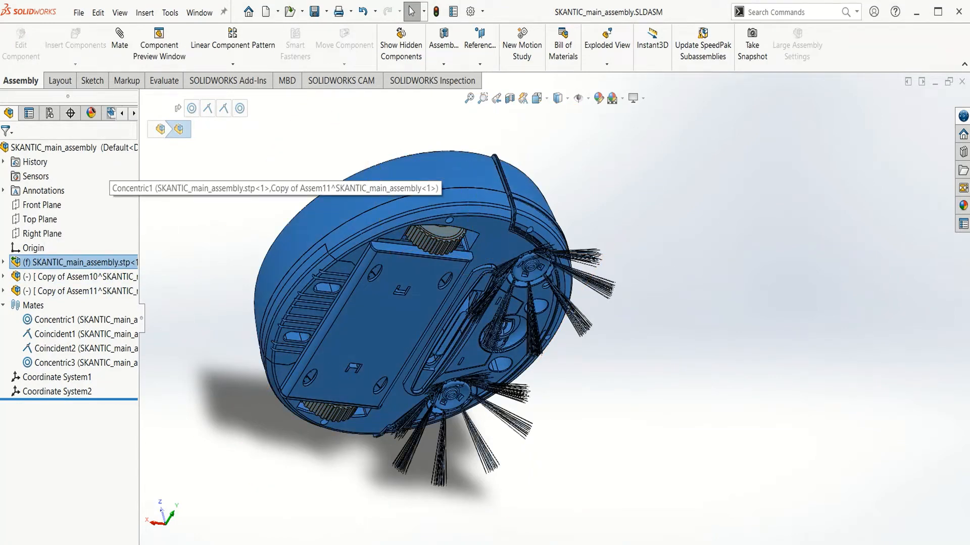
key(Escape)
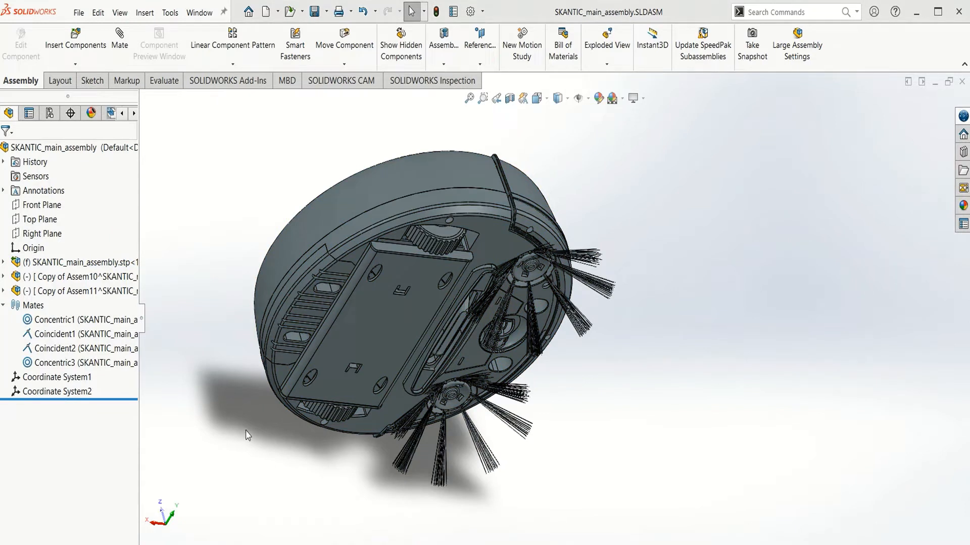
- Locate Coordinate System1 and Coordinate System2 on the wheels and show the available reference geometry types
click(75, 380)
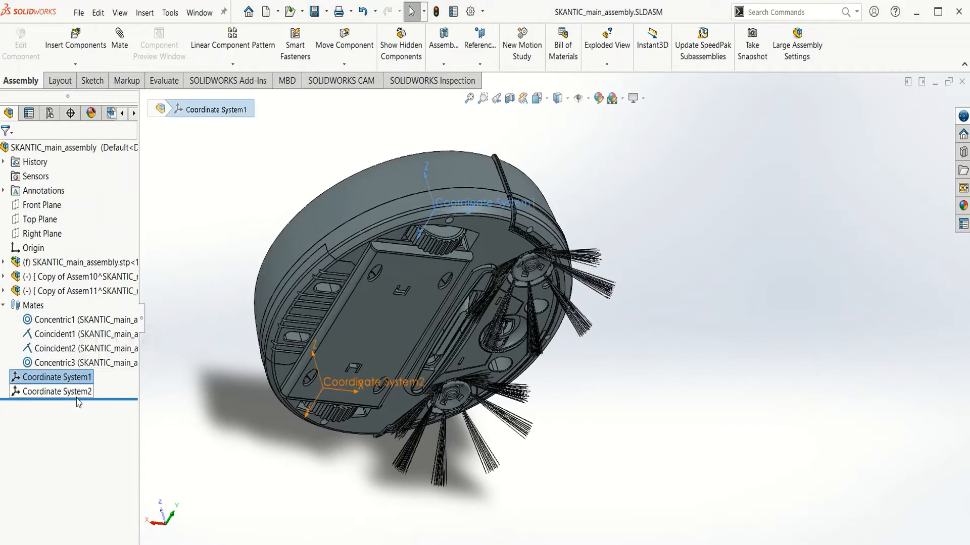
click(78, 393)
click(197, 432)
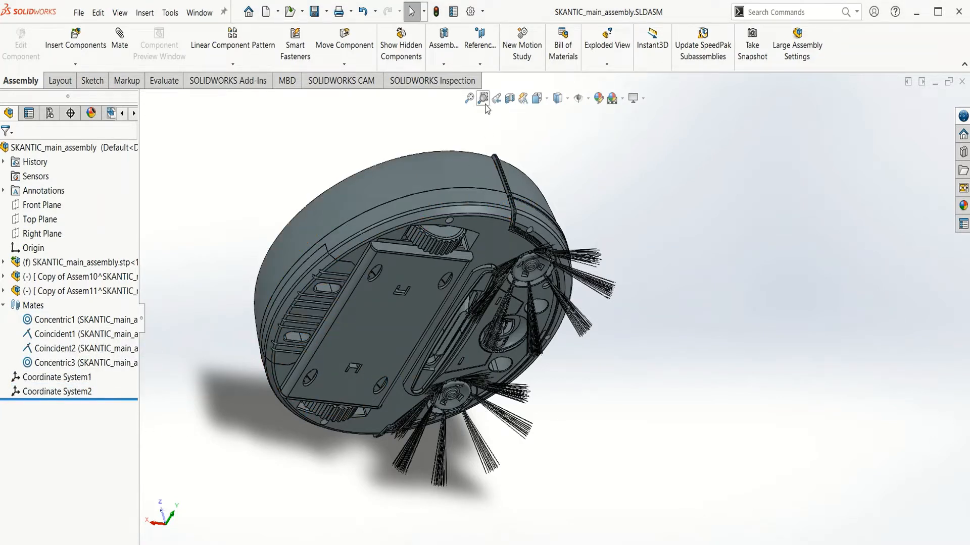
click(486, 62)
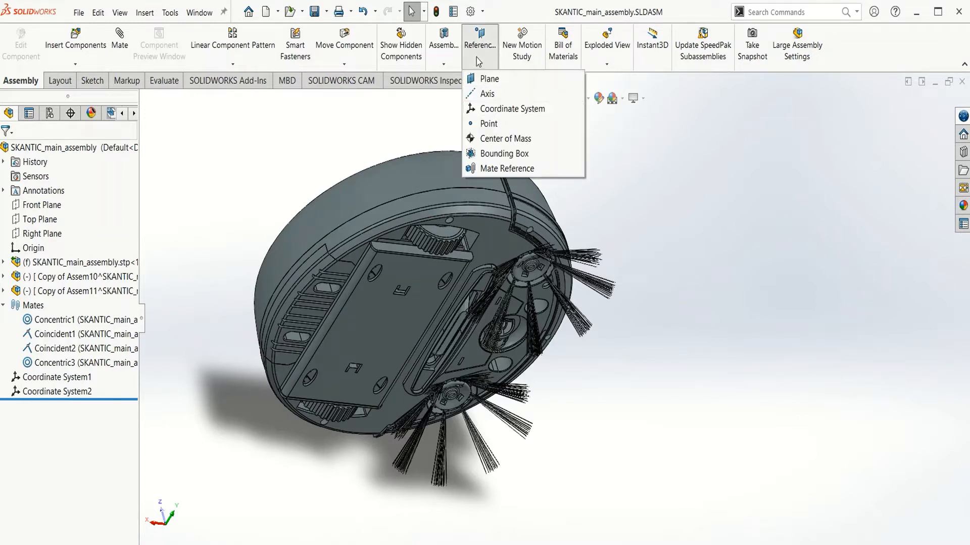
click(477, 57)
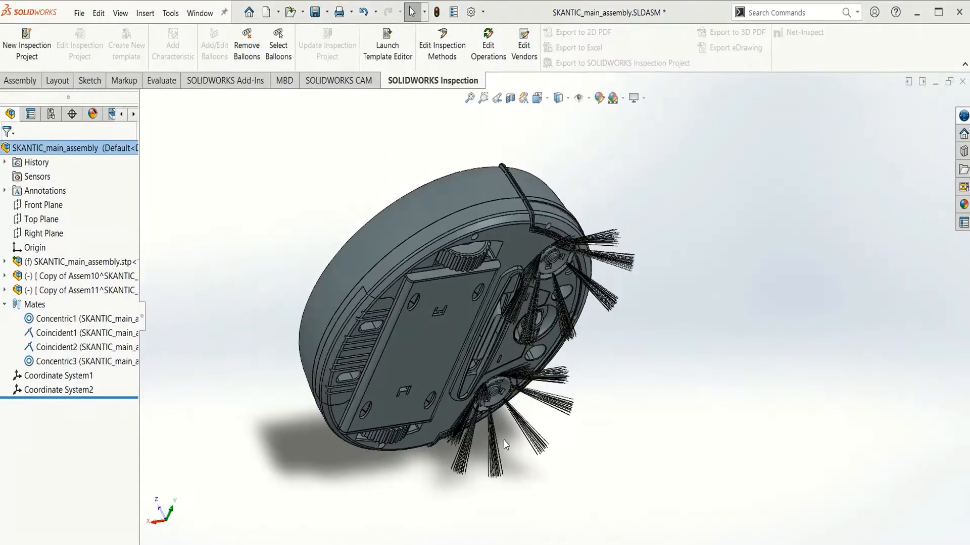
- Review the Concentric1 mate's edge selections and Lock rotation option, keeping its definition as is
drag(495, 411, 492, 392)
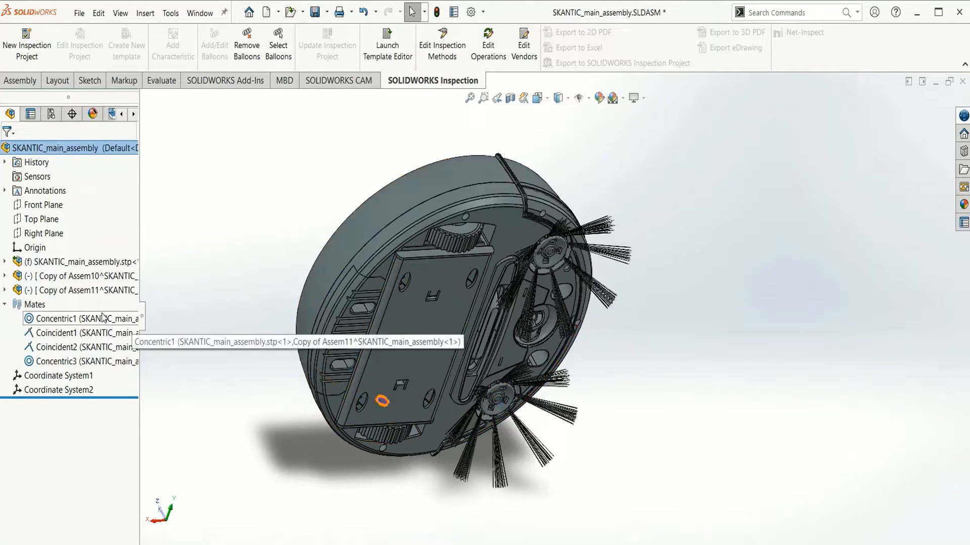
click(100, 319)
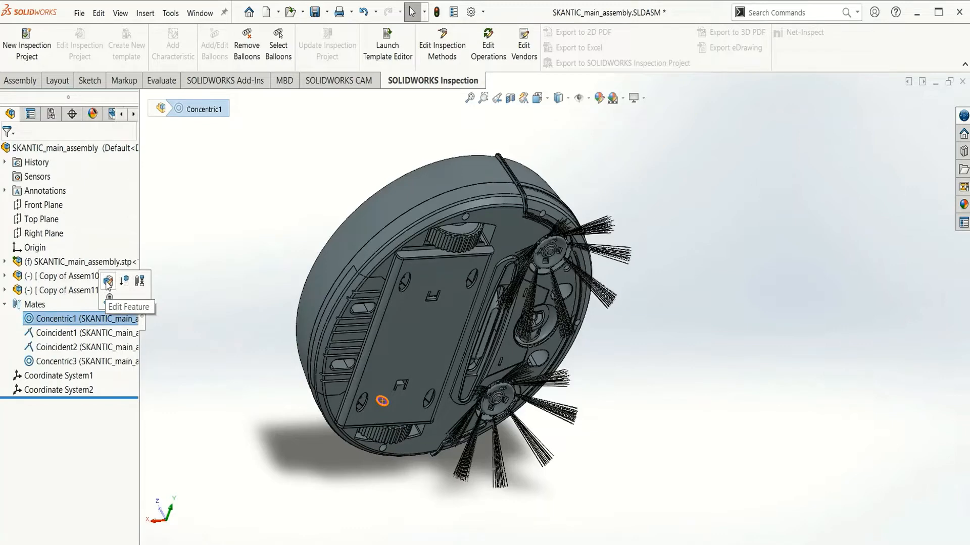
click(109, 283)
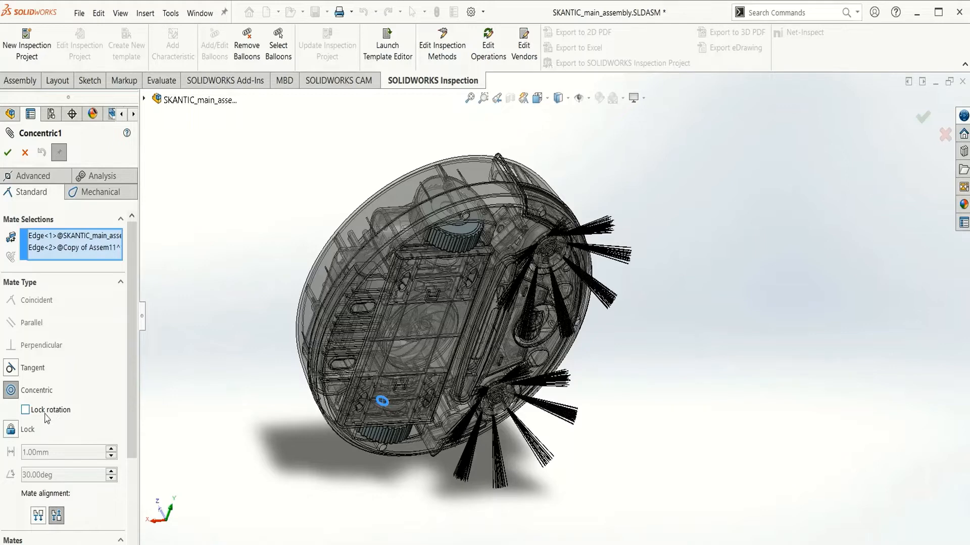
click(7, 152)
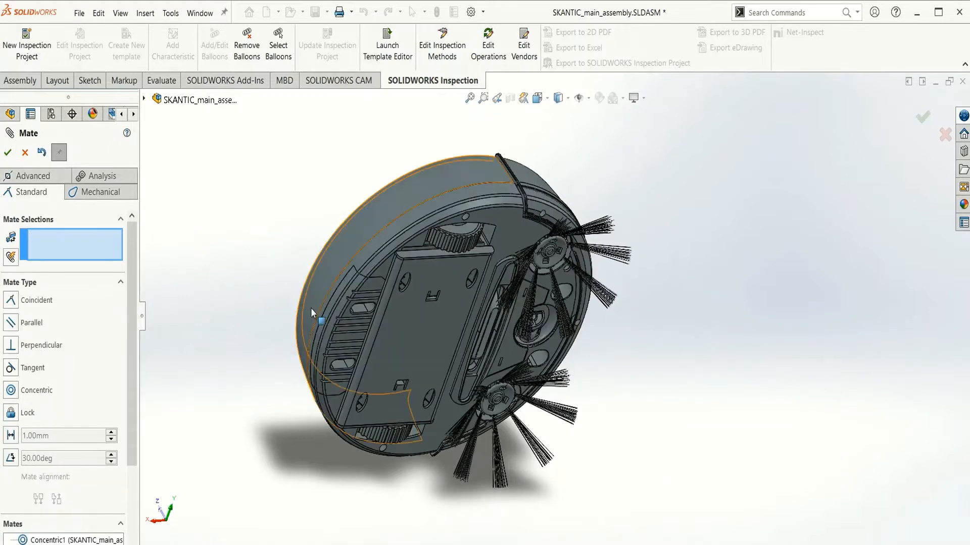
drag(409, 313, 415, 322)
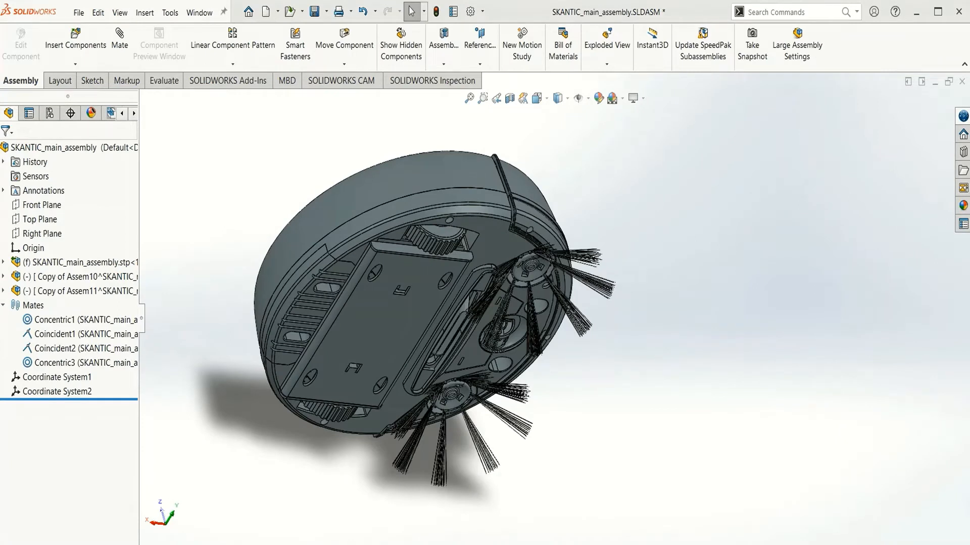
- Show the Simscape Multibody Link export command for the assembly without running the export
click(170, 13)
mouse_move(201, 112)
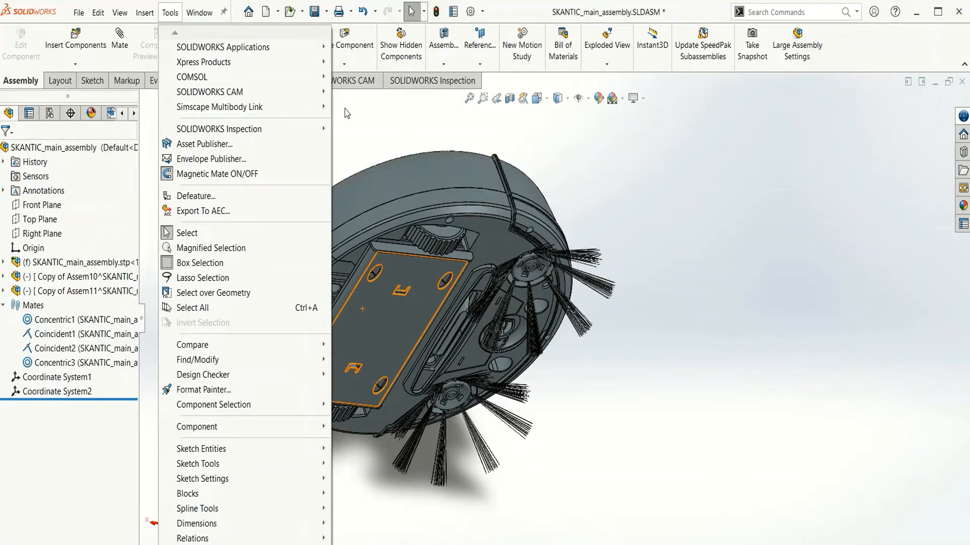
mouse_move(334, 110)
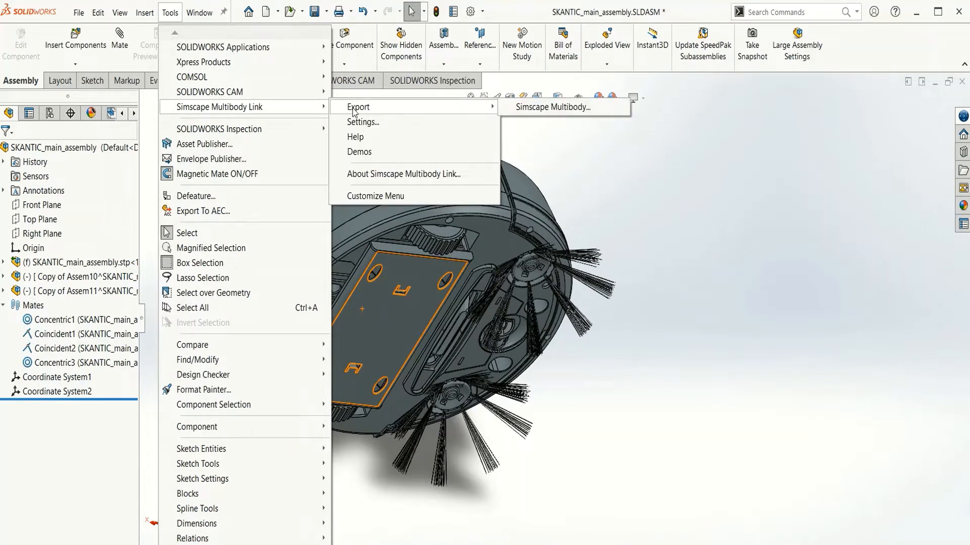
click(601, 161)
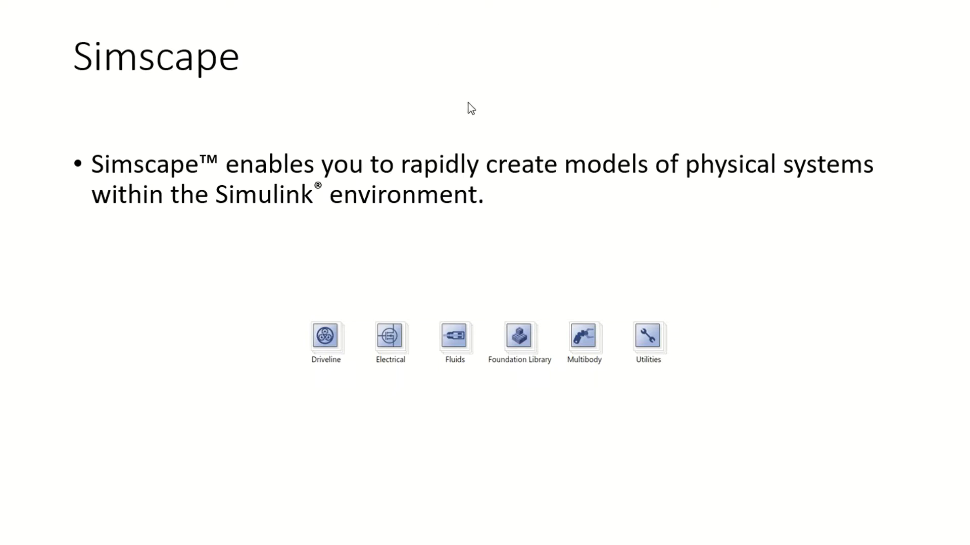
click(507, 144)
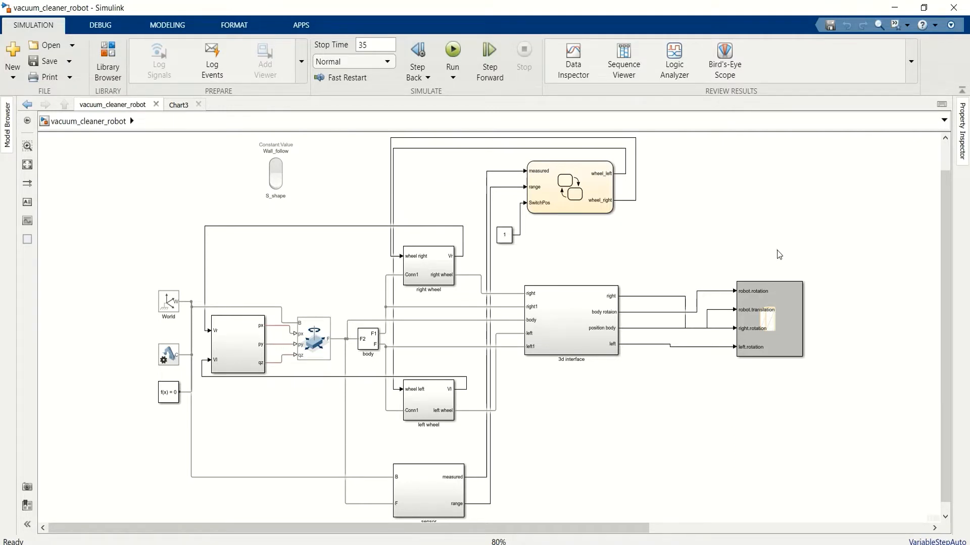
- Read the World Frame block's description in the vacuum_cleaner_robot Simulink model and close it
click(170, 310)
double_click(175, 306)
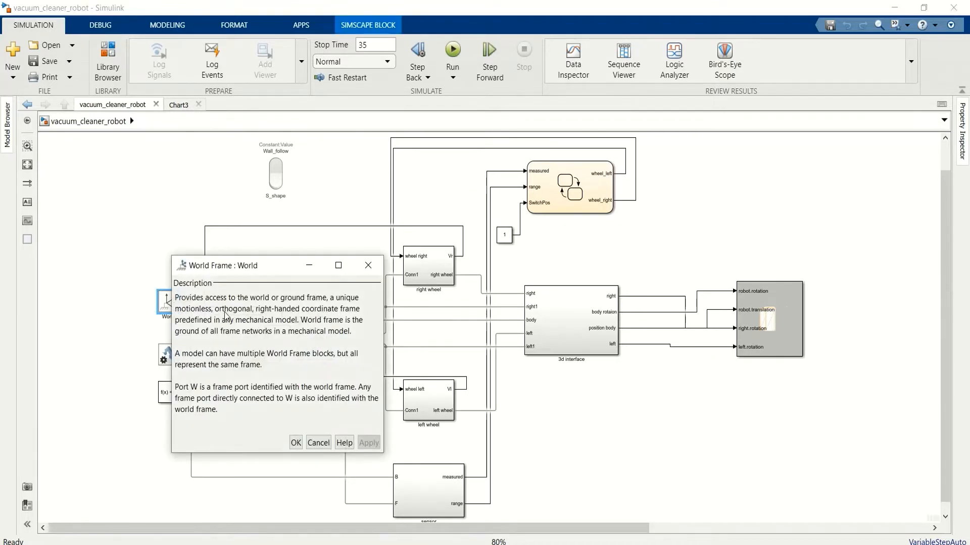
click(295, 442)
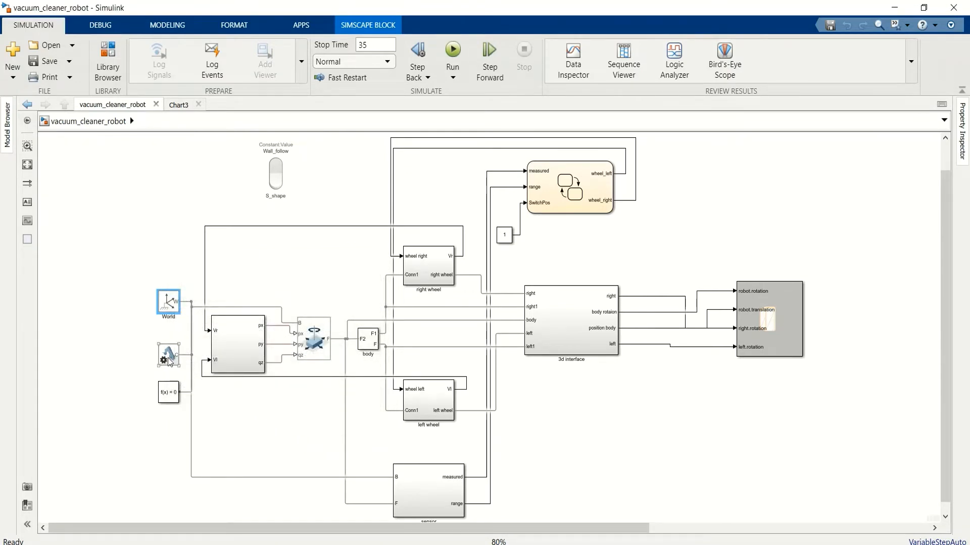
- Review the Mechanism Configuration block's gravity settings, and open the f(x) = 0 solver block
double_click(174, 359)
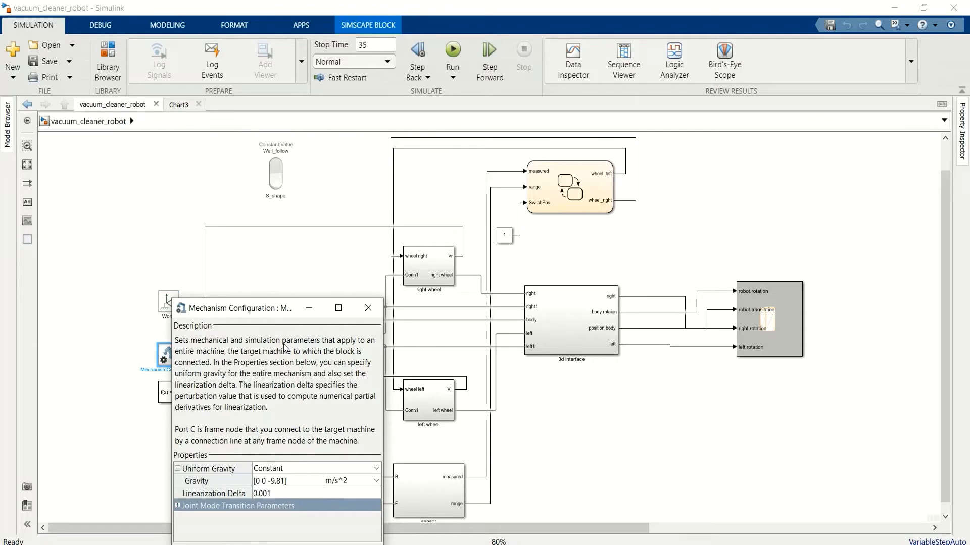
drag(265, 306, 273, 217)
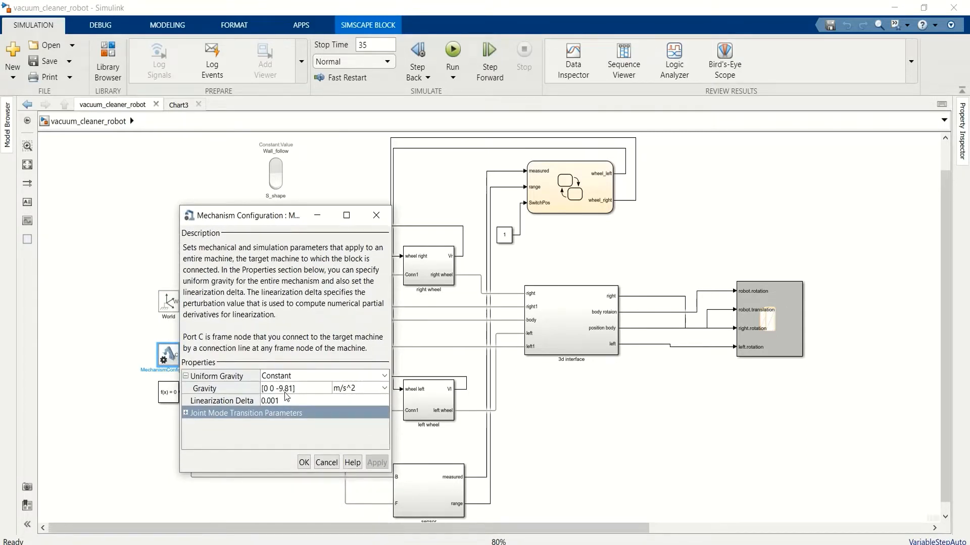
click(304, 465)
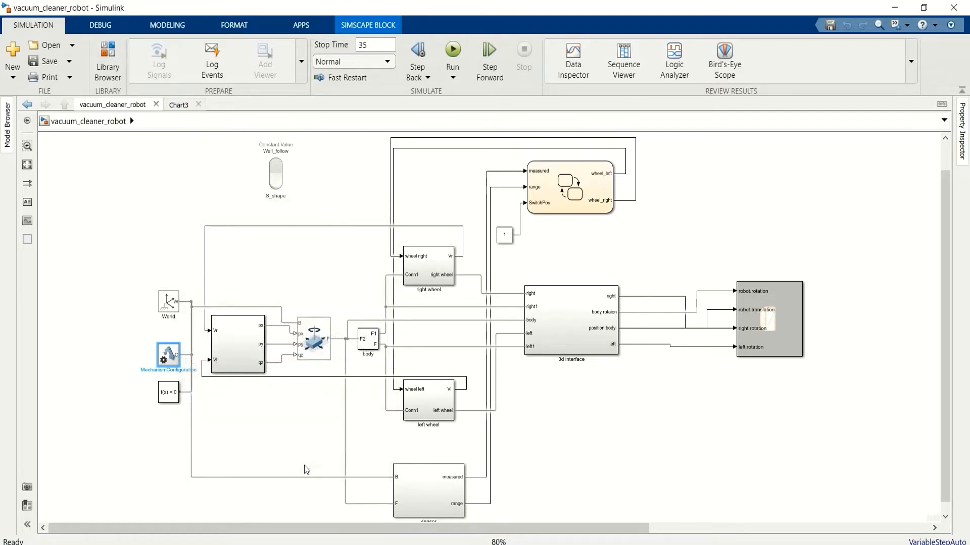
double_click(170, 397)
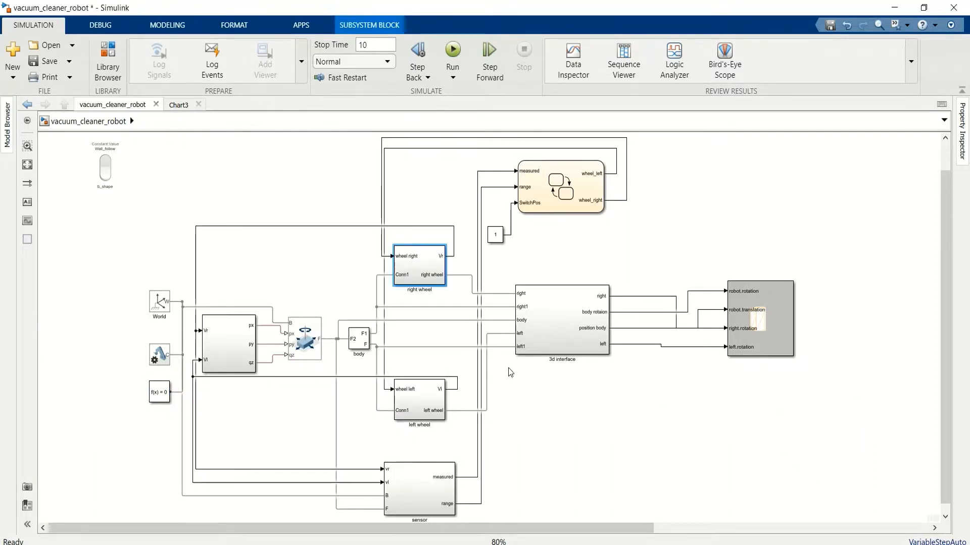
- Open the right wheel subsystem and inspect the torque and motion actuation settings of the Revolute1 joint
double_click(421, 276)
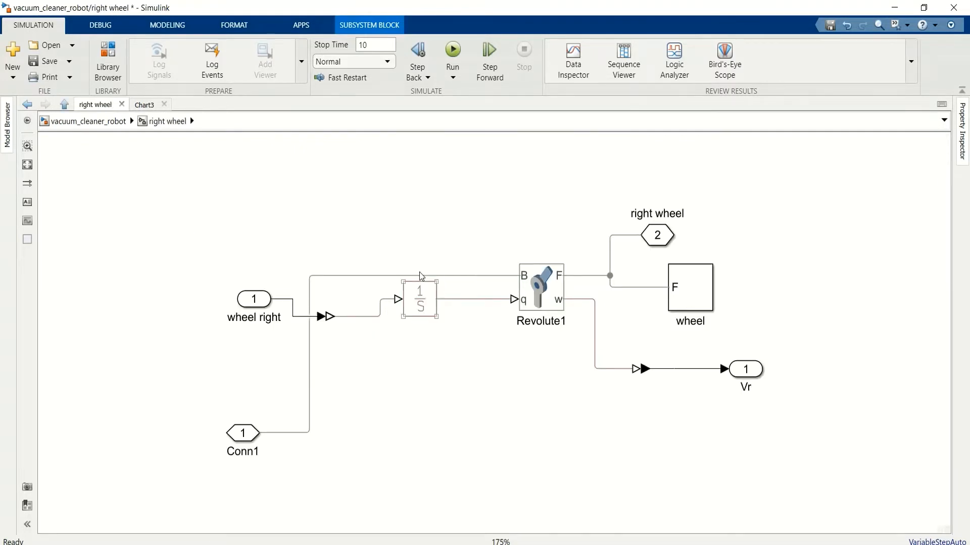
click(545, 309)
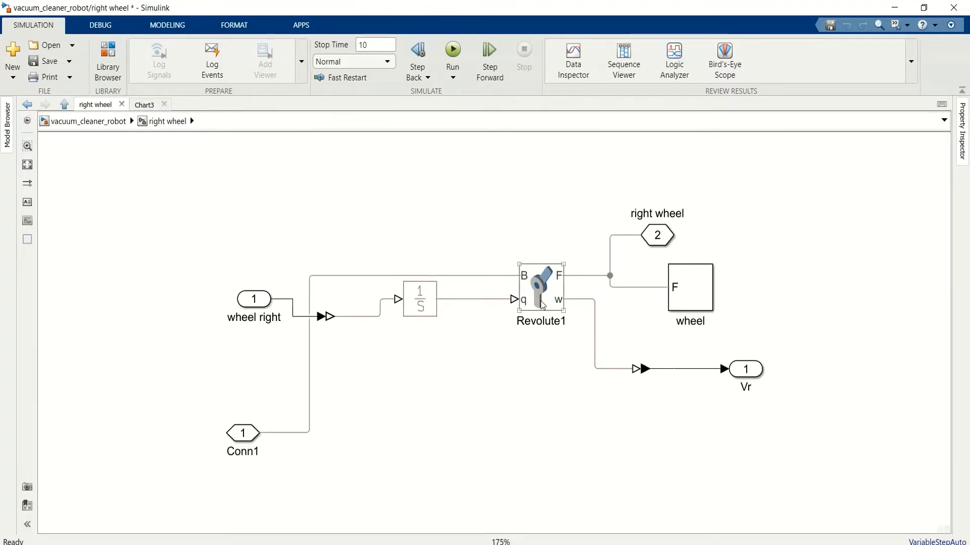
double_click(542, 304)
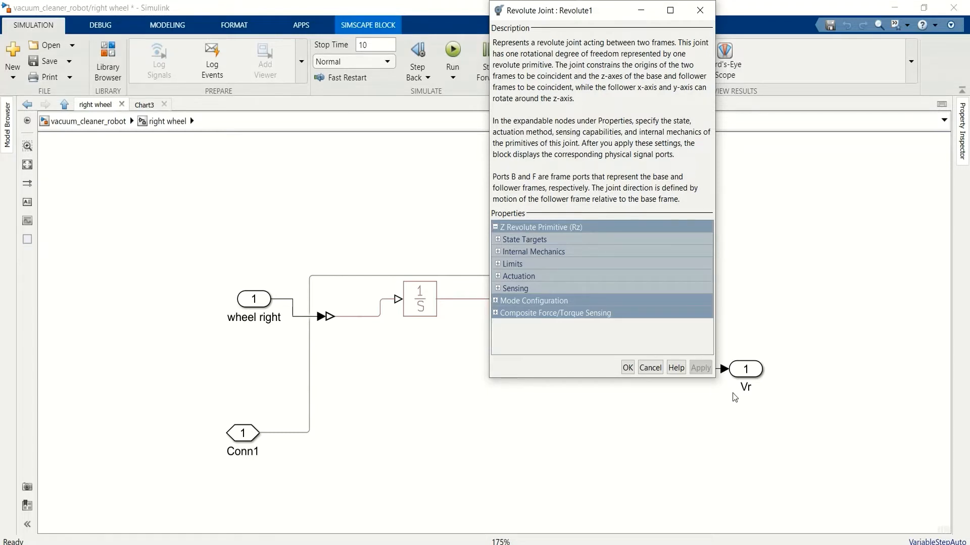
click(498, 277)
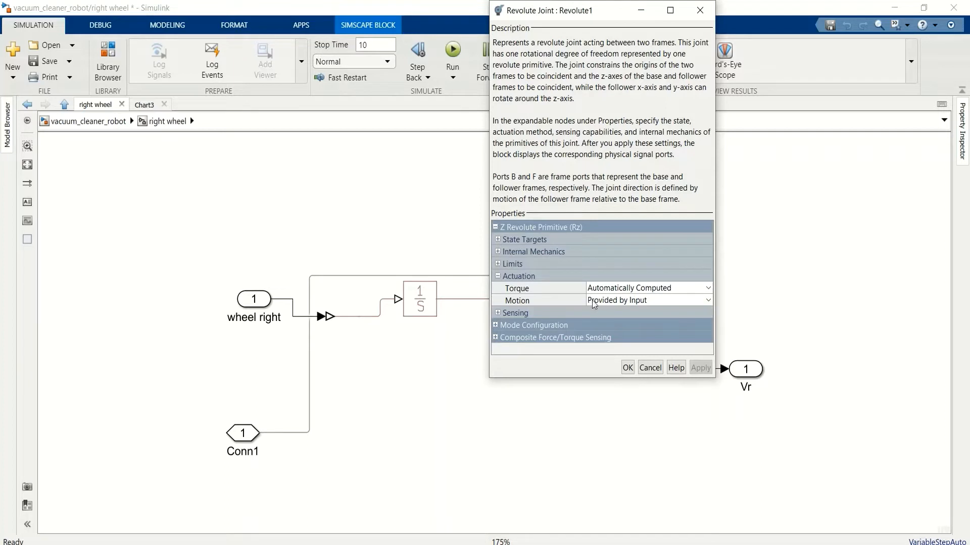
click(654, 307)
click(645, 316)
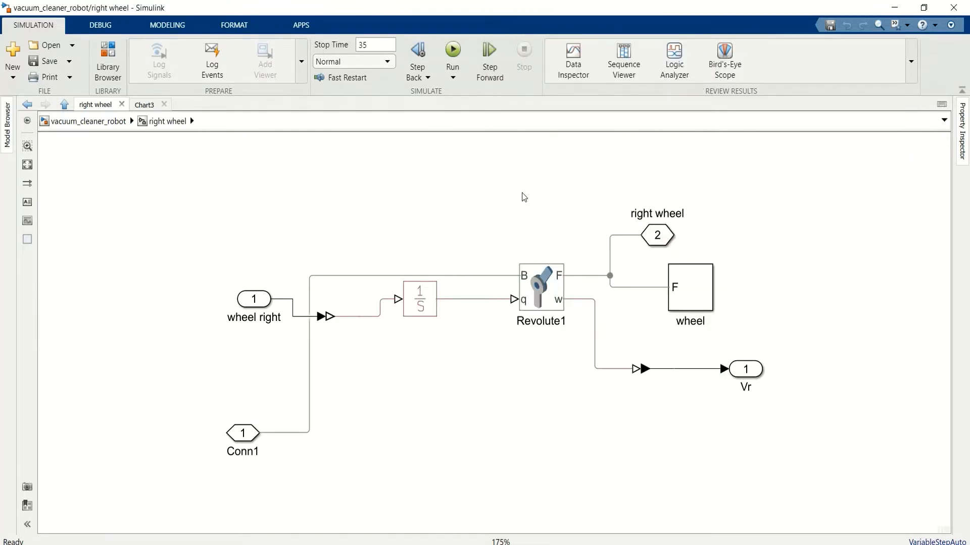
- Return to the model's top level and open the joint block connected to the body subsystem
click(88, 121)
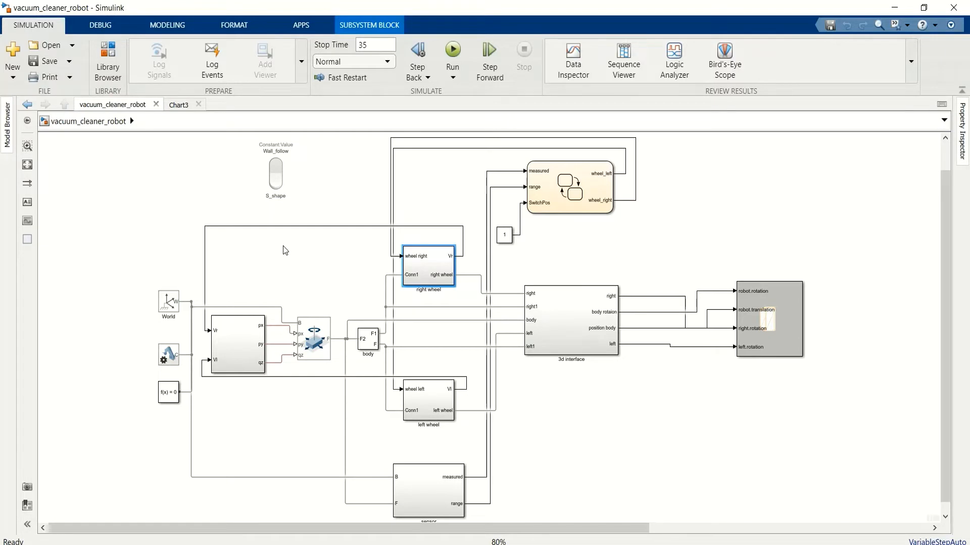
double_click(314, 337)
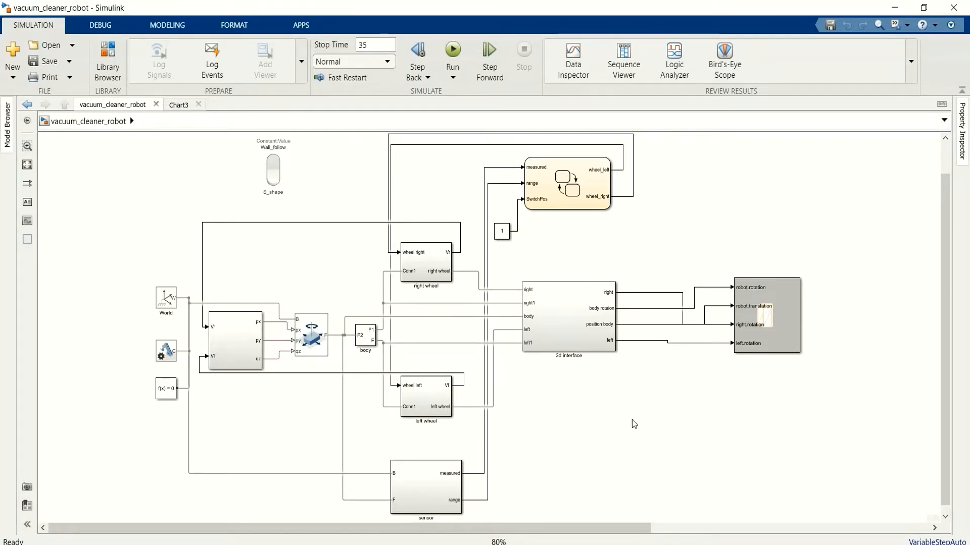
- Open the sensor subsystem and examine its transform sensors, function blocks and 2-D lookup table
click(417, 483)
double_click(417, 482)
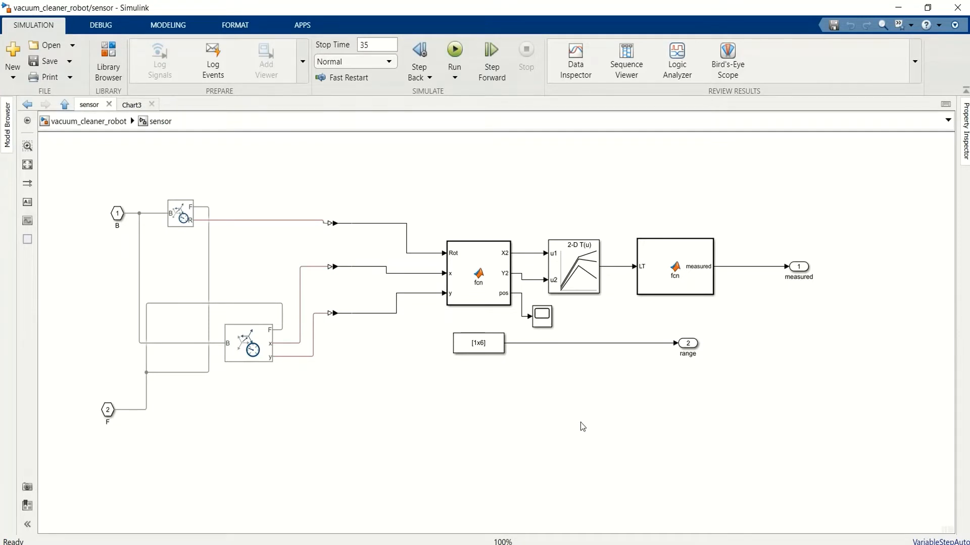
drag(418, 408, 443, 419)
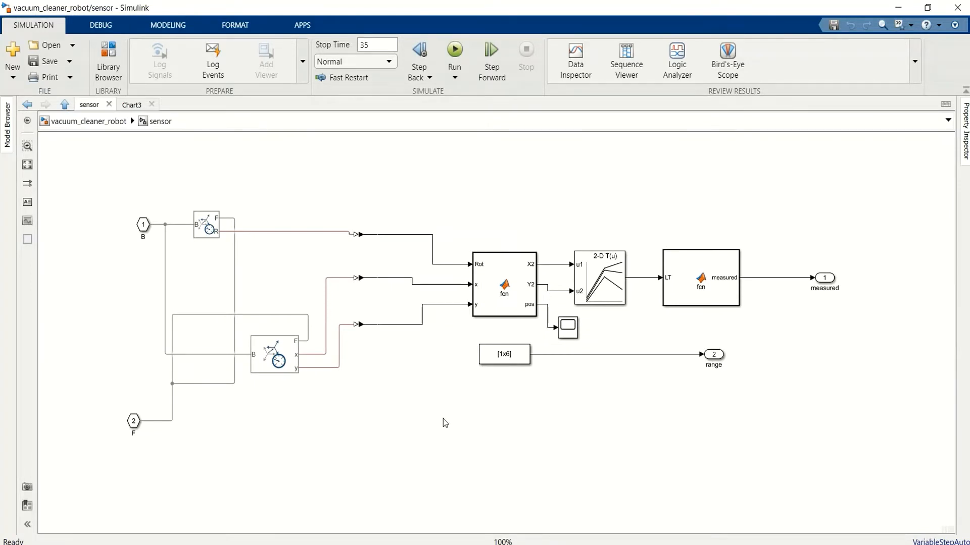
- Return to the top level and examine the rigid part, reference frame and transforms inside the body subsystem
click(89, 127)
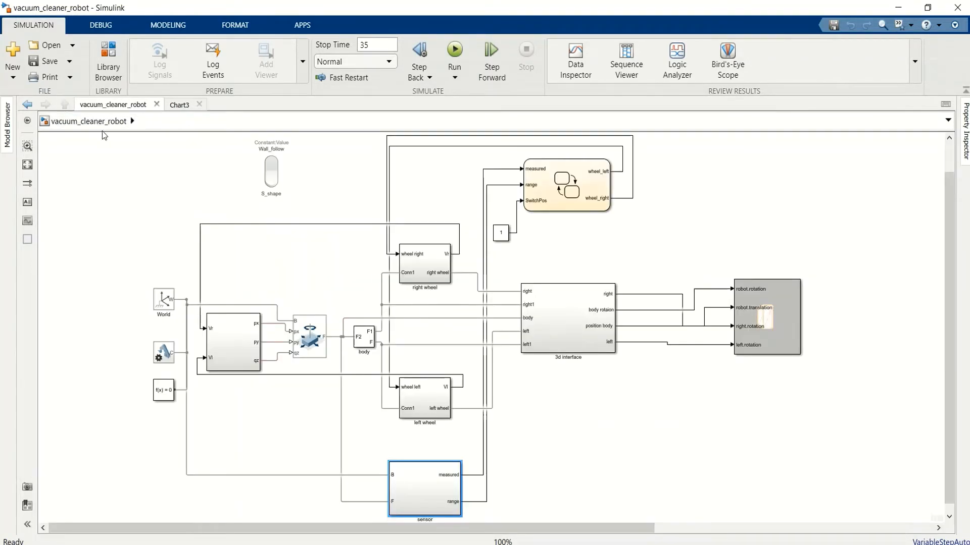
double_click(369, 342)
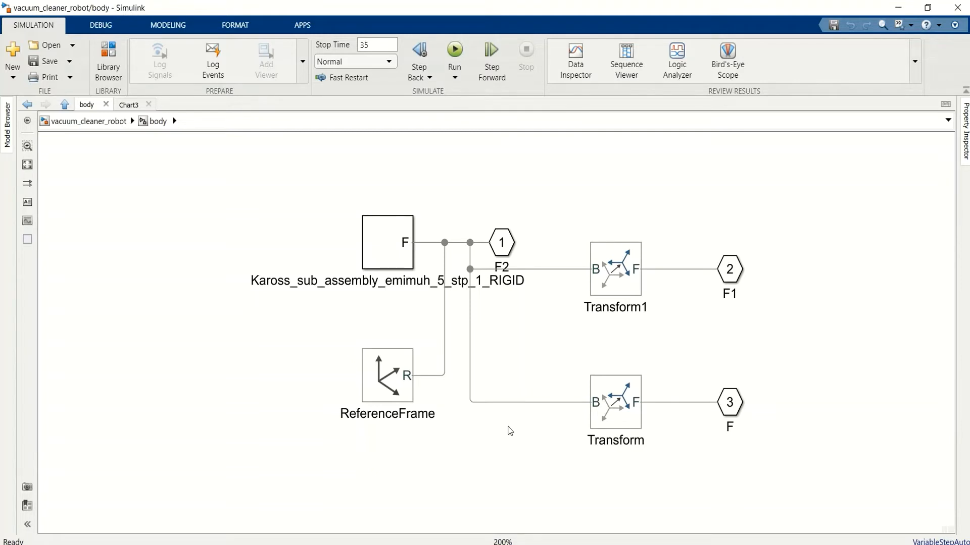
key(Escape)
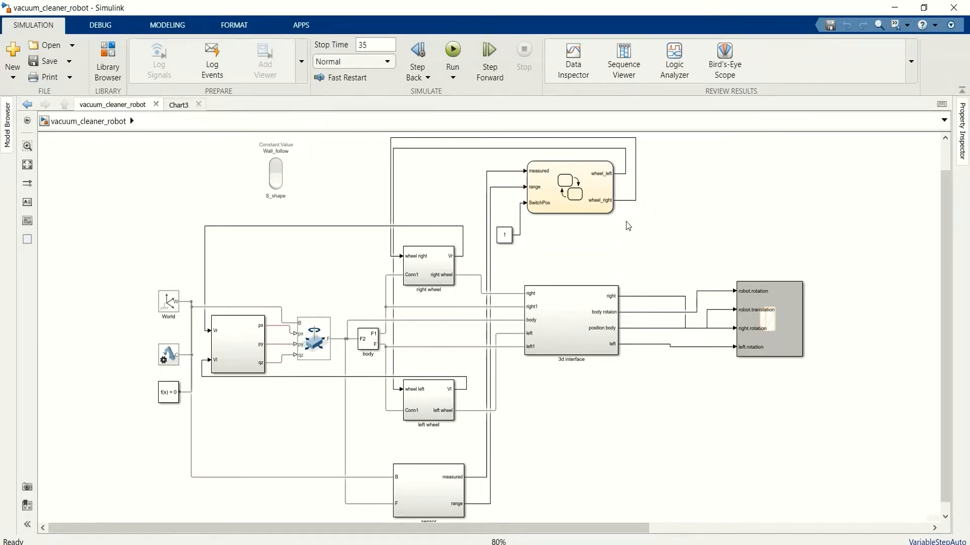
- Open the right wheel subsystem from the model's top level
double_click(440, 266)
click(330, 329)
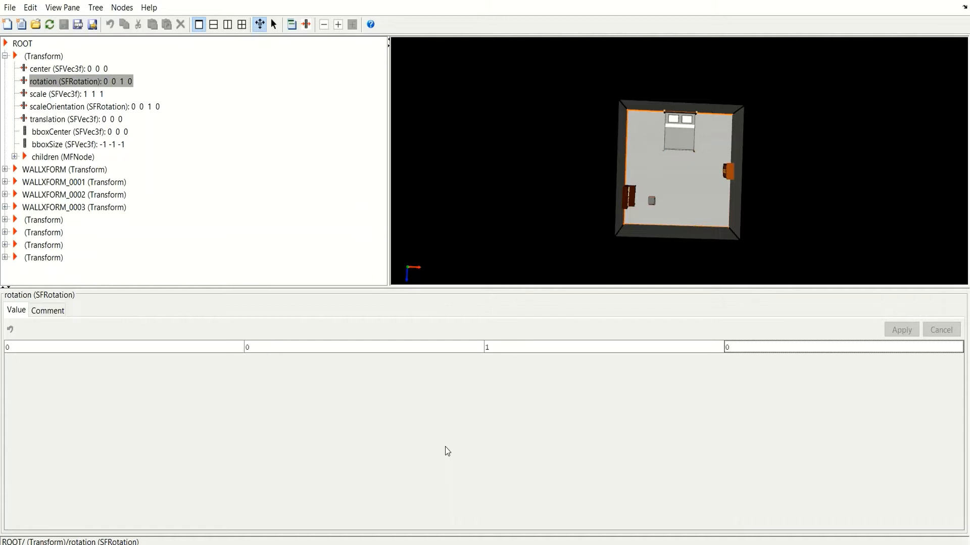
- In the 3D world editor, inspect the rotation values of the first Transform node
click(101, 84)
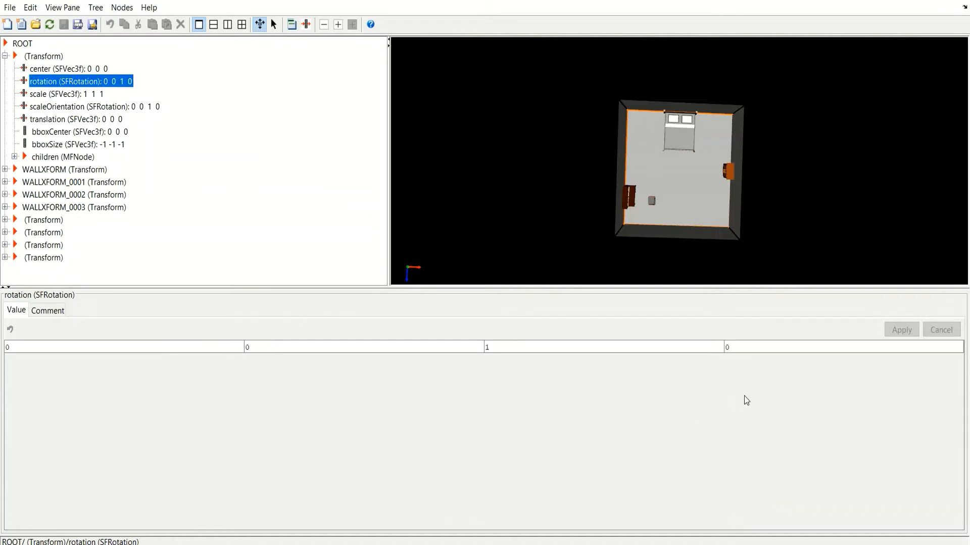
click(746, 352)
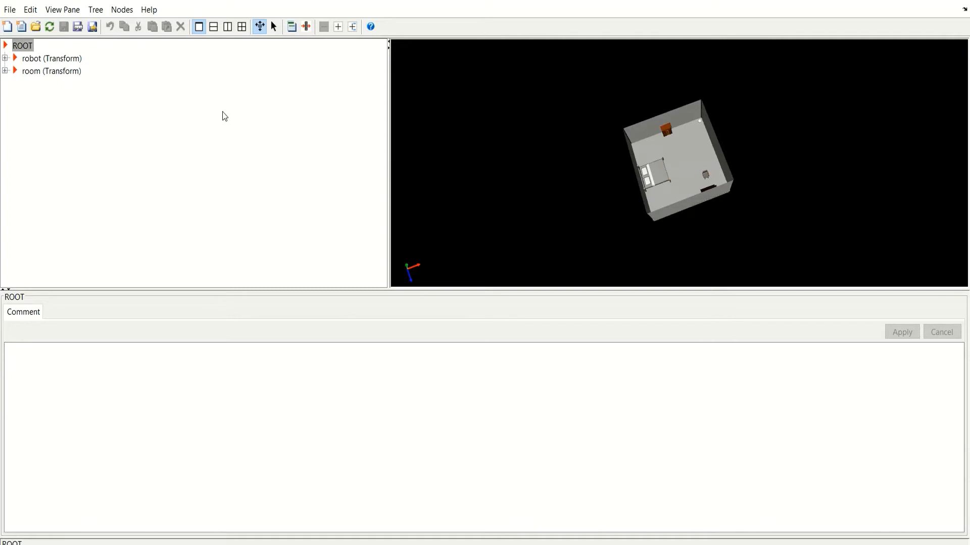
- Locate the node command for inlining a Virtual Reality 3D file in the world containing the robot and room transforms
click(97, 11)
mouse_move(122, 11)
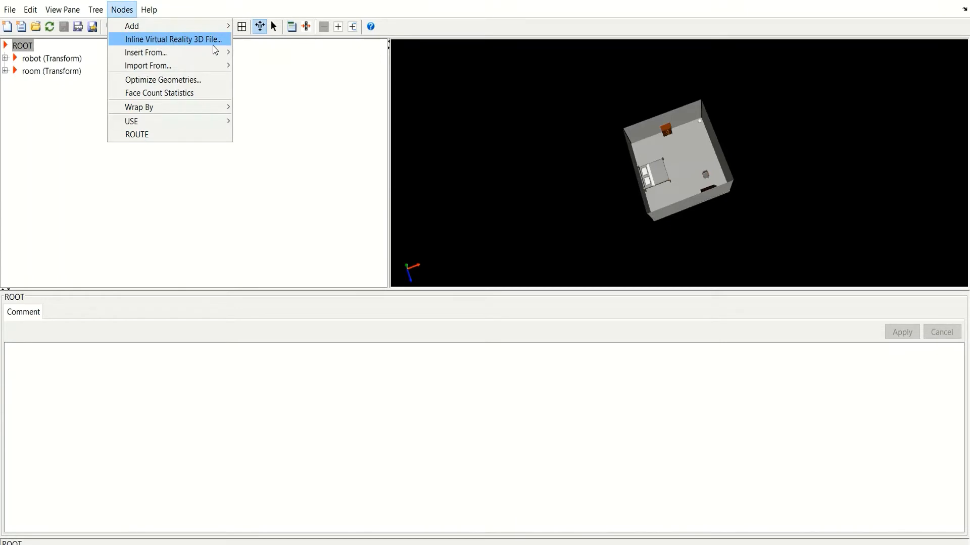
click(333, 157)
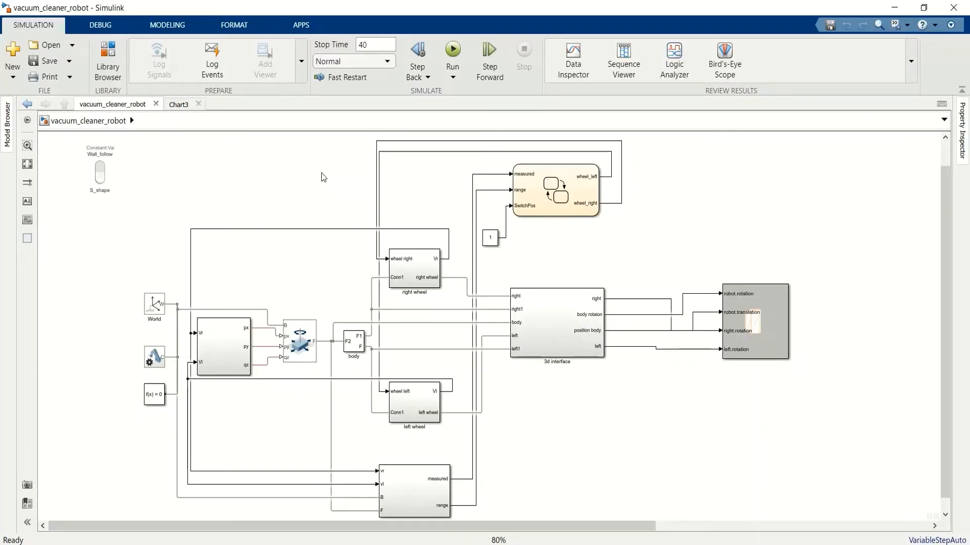
- Switch to the Simulink model and examine the torque and motion actuation of the Revolute1 joint inside the right wheel subsystem
click(414, 267)
double_click(414, 267)
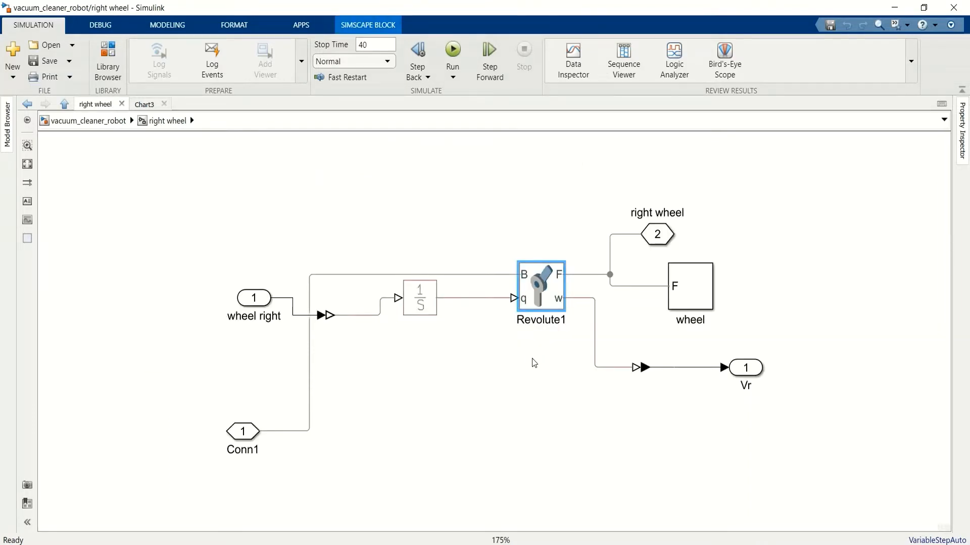
click(538, 300)
double_click(538, 300)
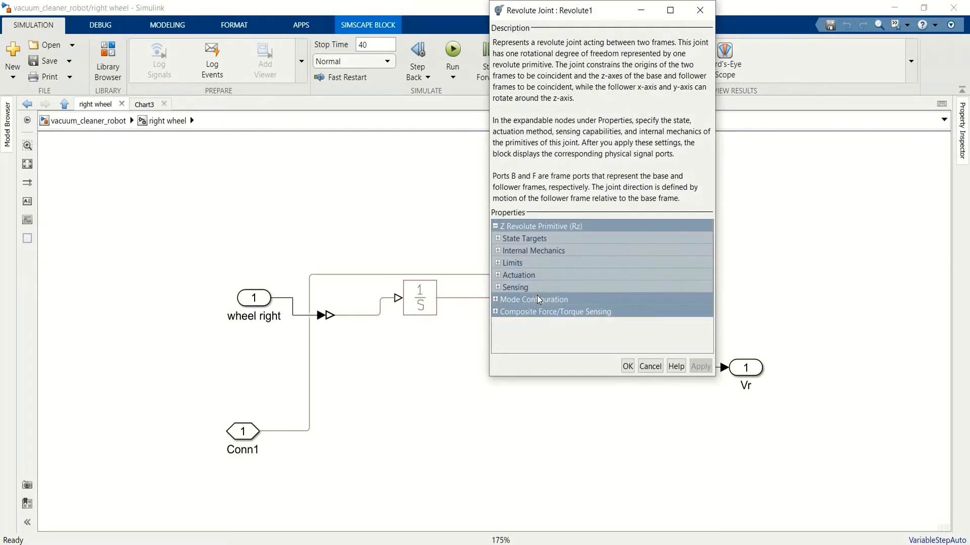
click(499, 275)
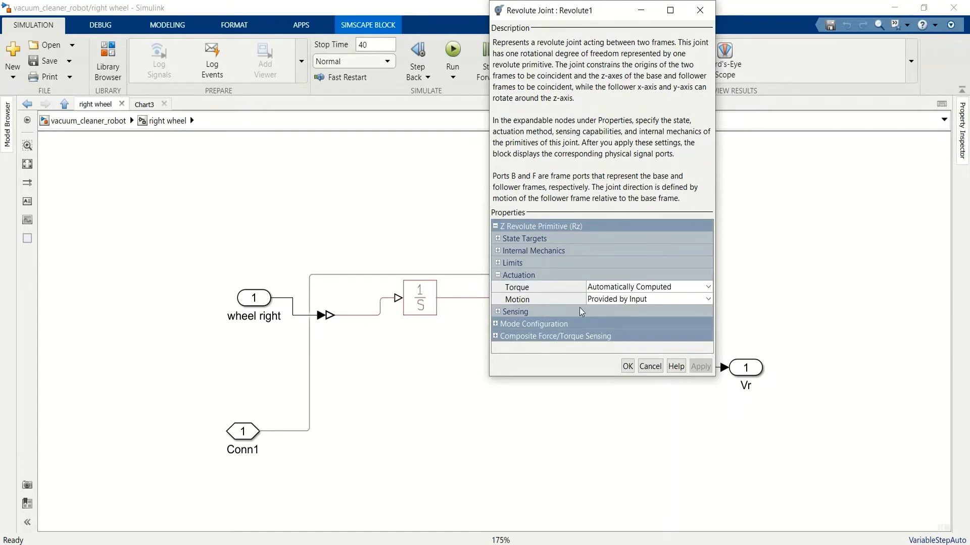
click(628, 367)
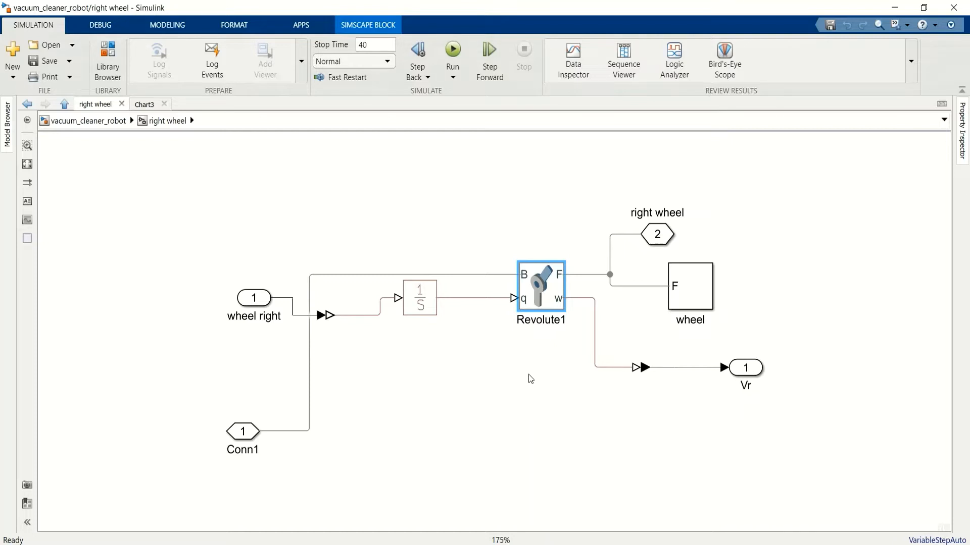
- Point out the PS Integrator block feeding the Revolute1 joint in the right wheel subsystem
click(432, 301)
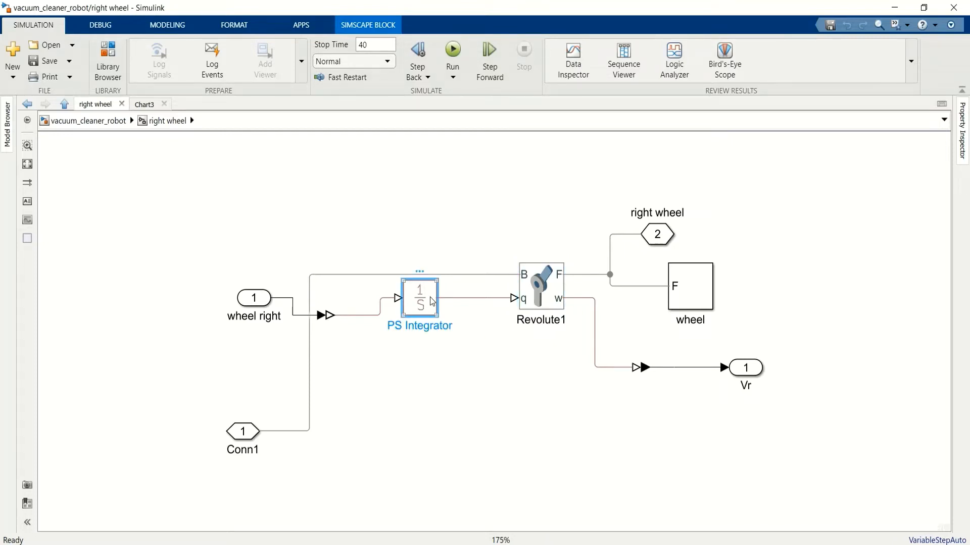
click(446, 386)
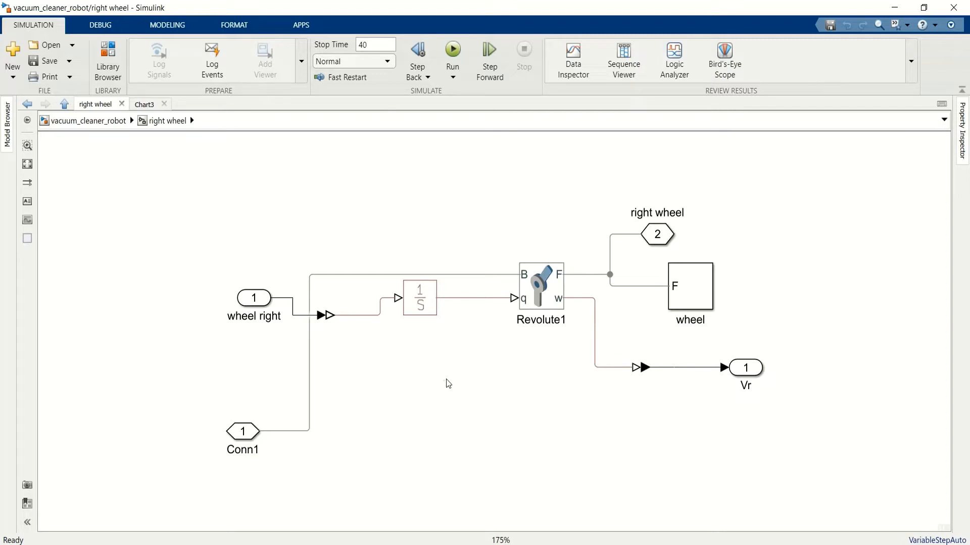
click(427, 305)
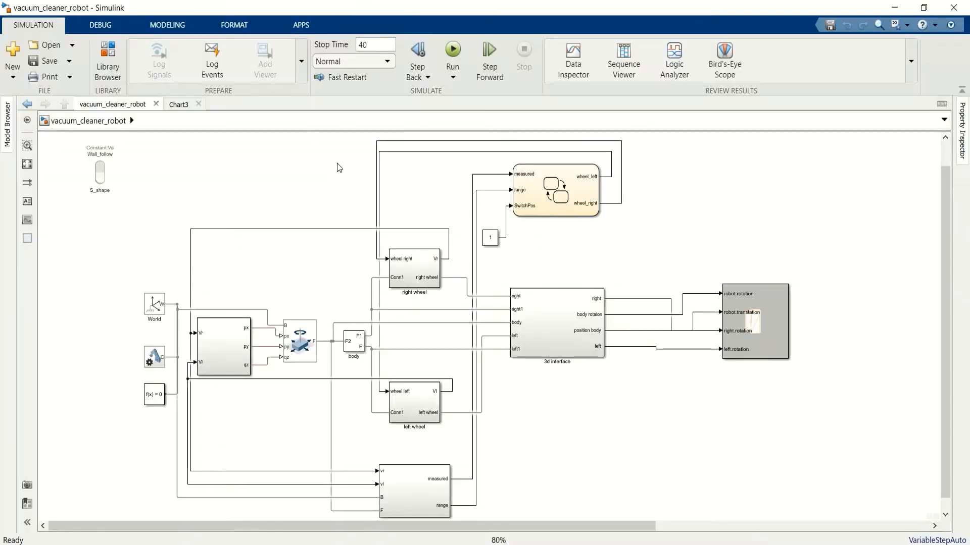
- Examine the subsystem that converts Vr and Vl into px, py and qz, and return to the top level
double_click(217, 332)
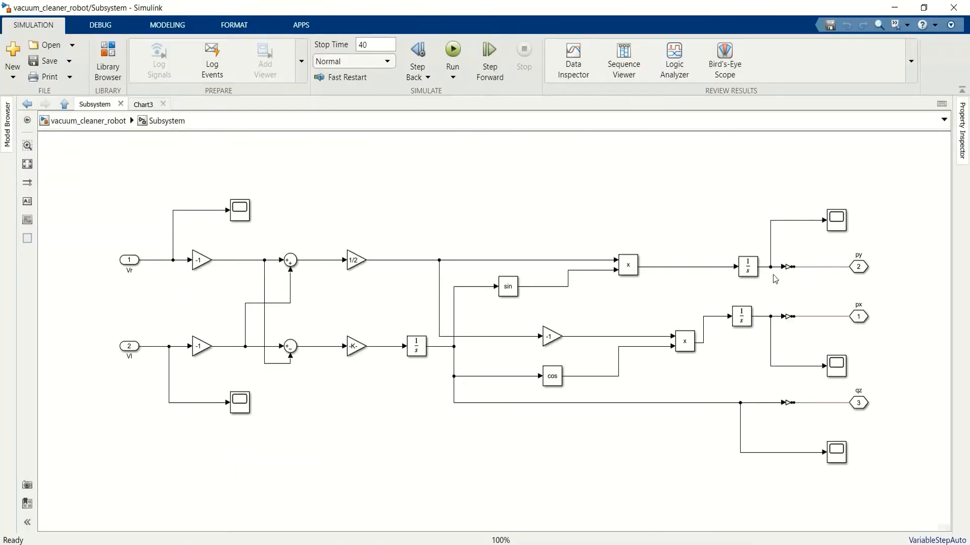
click(94, 124)
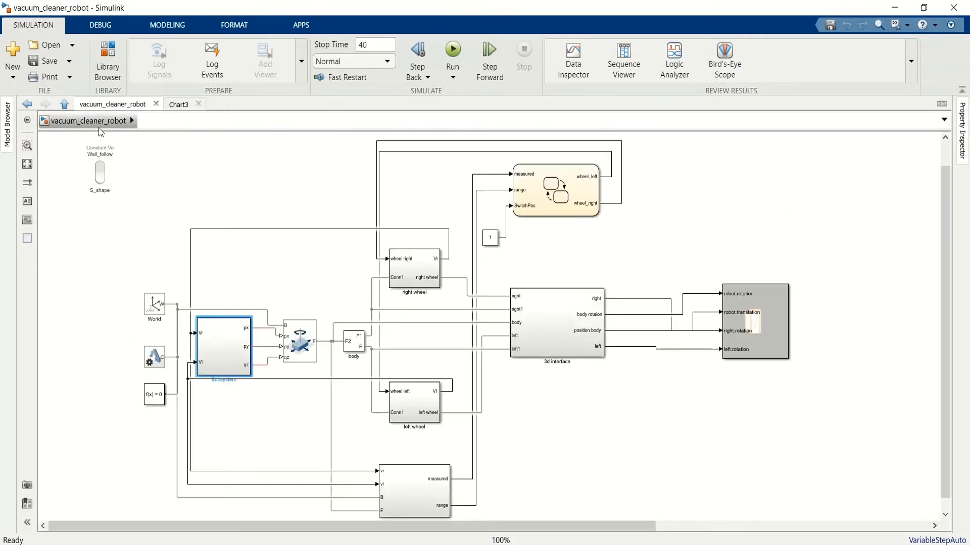
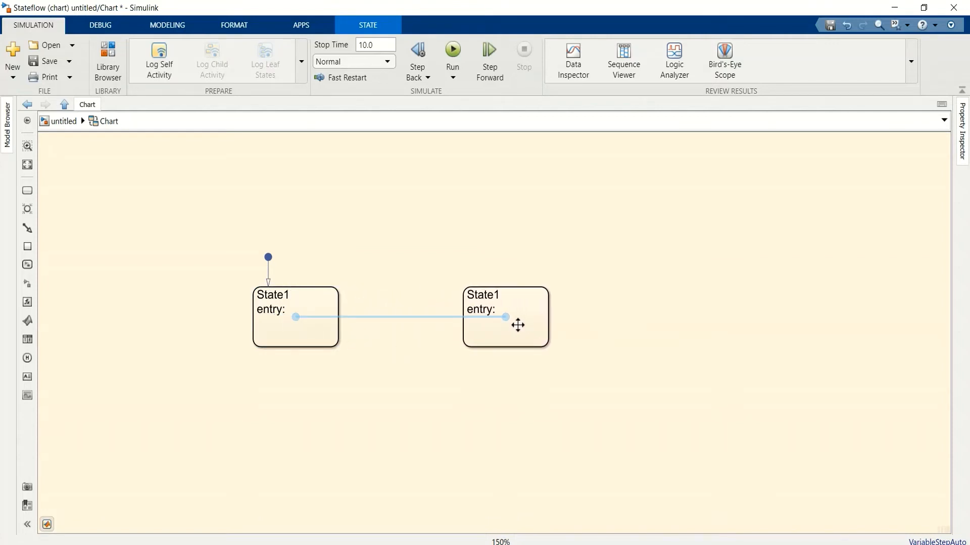
- Name the second state State2 in the untitled Stateflow chart and draw a transition to it from State1
click(404, 423)
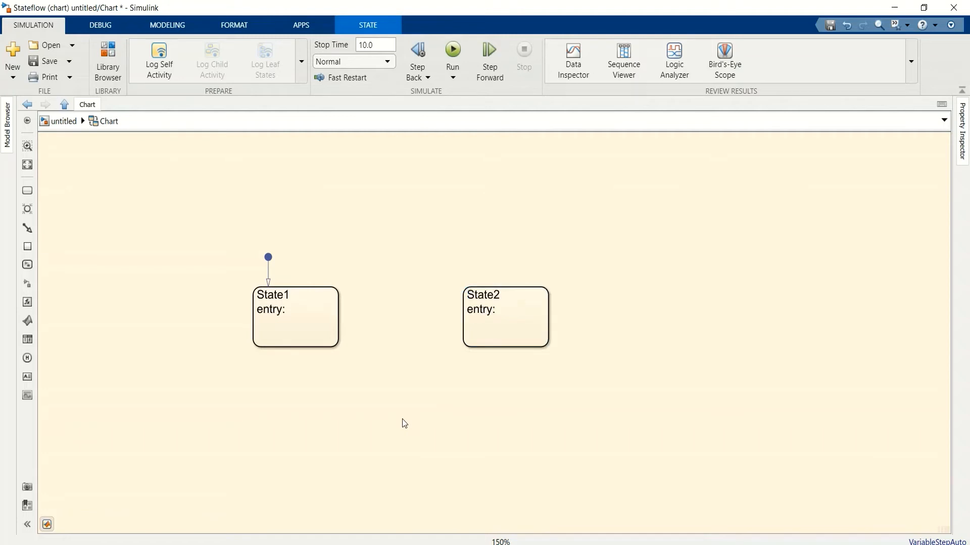
click(337, 308)
drag(337, 308, 464, 304)
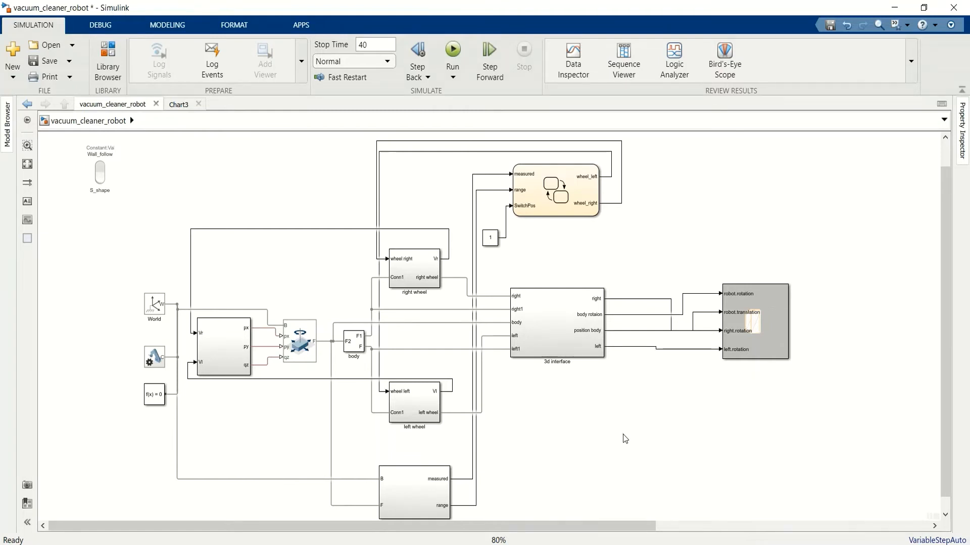
- Open Chart3 in the vacuum_cleaner_robot model and examine the states and transitions of its first superstate
double_click(570, 203)
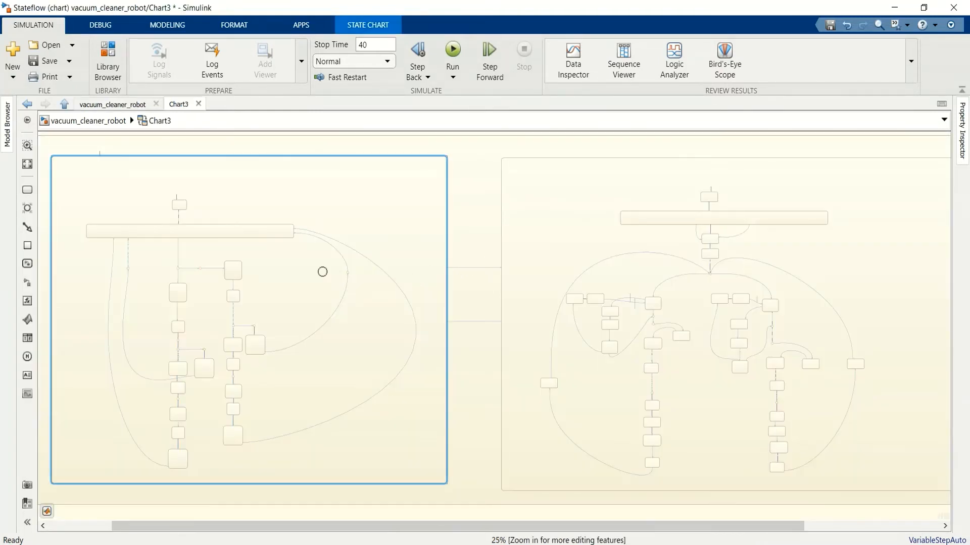
click(217, 226)
scroll(217, 225, up, 4)
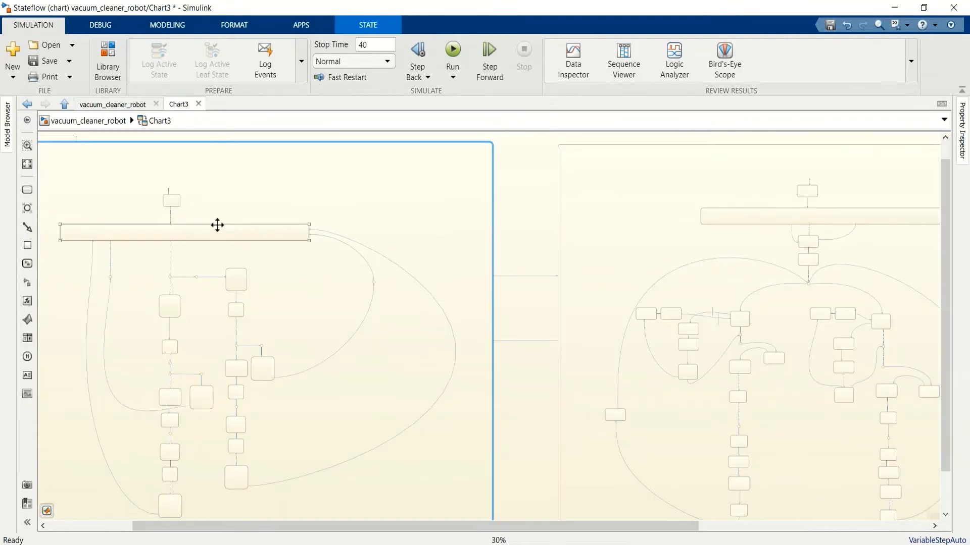
drag(223, 311, 374, 303)
scroll(372, 302, up, 2)
click(454, 279)
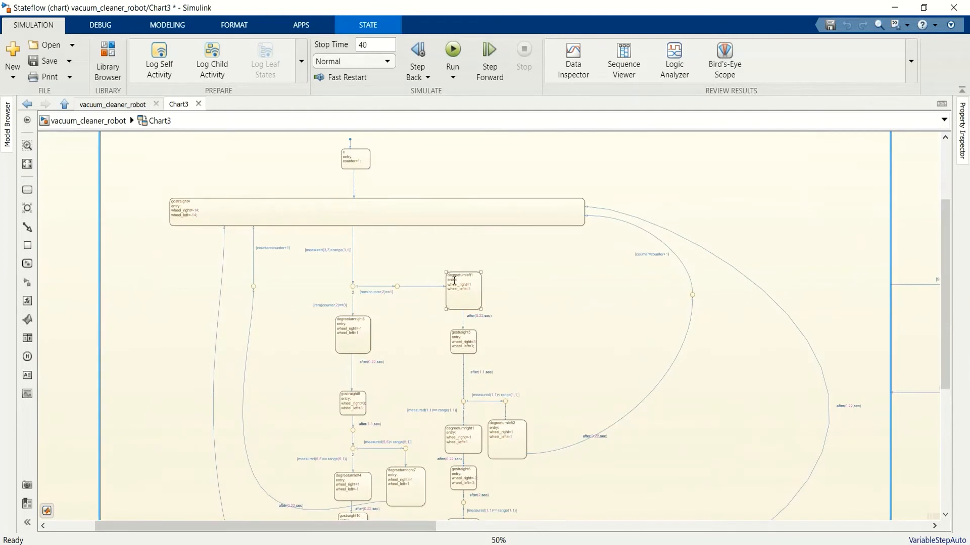
click(517, 323)
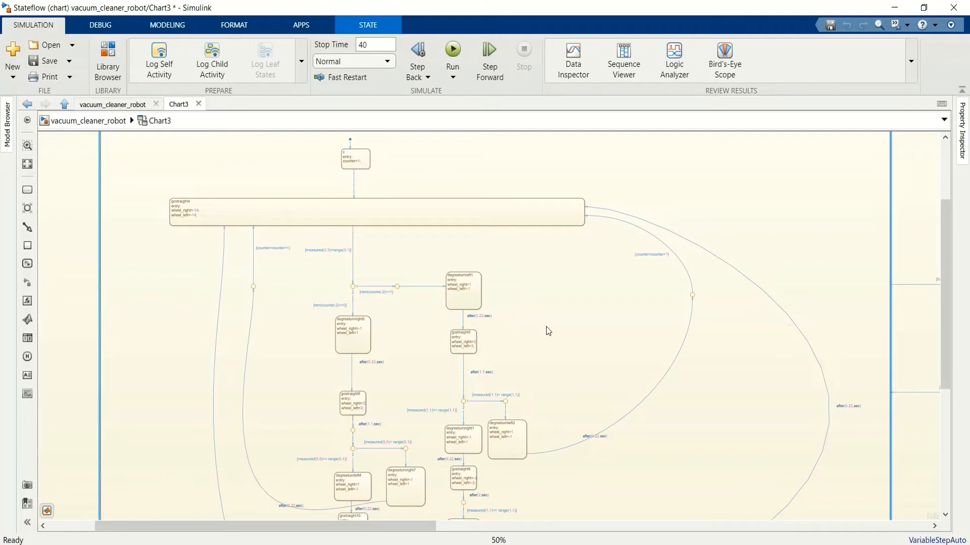
- Examine the wheel speed entry actions of the degreeturnleft1 state and its timed transition to gostraight5
scroll(541, 332, up, 6)
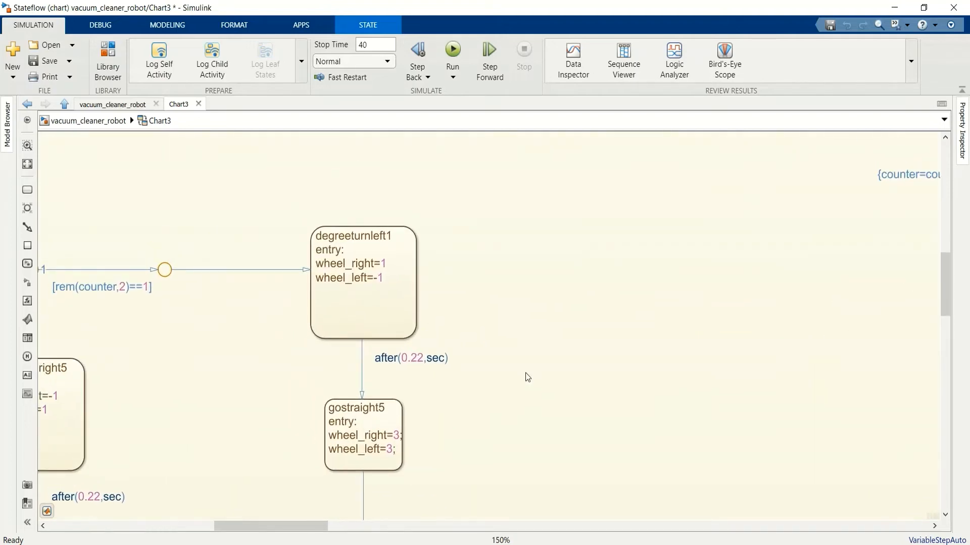
click(373, 279)
click(433, 301)
- Examine the second superstate of Chart3, including its go-straight, stop and turn states and their transitions
scroll(645, 335, down, 3)
drag(641, 327, 237, 295)
scroll(666, 302, down, 6)
drag(656, 338, 427, 324)
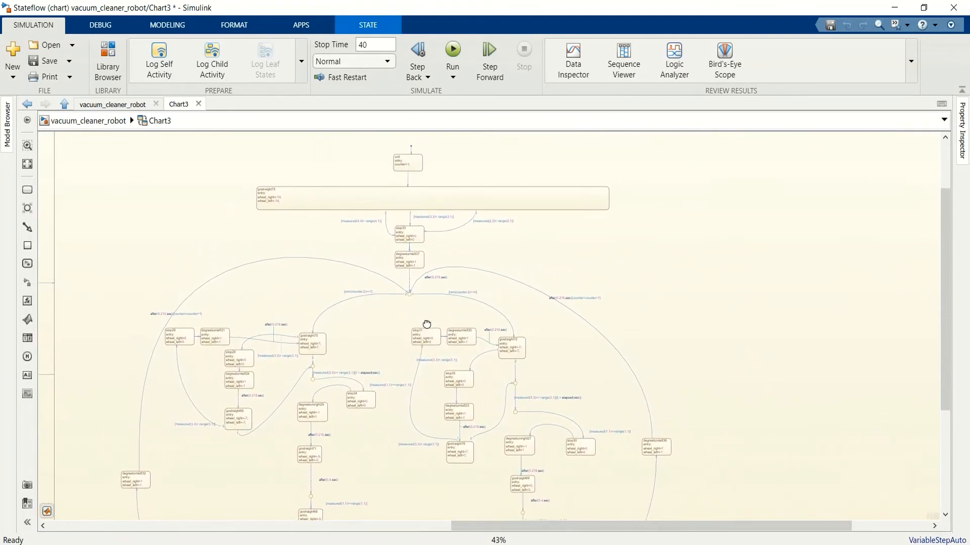
scroll(439, 268, up, 1)
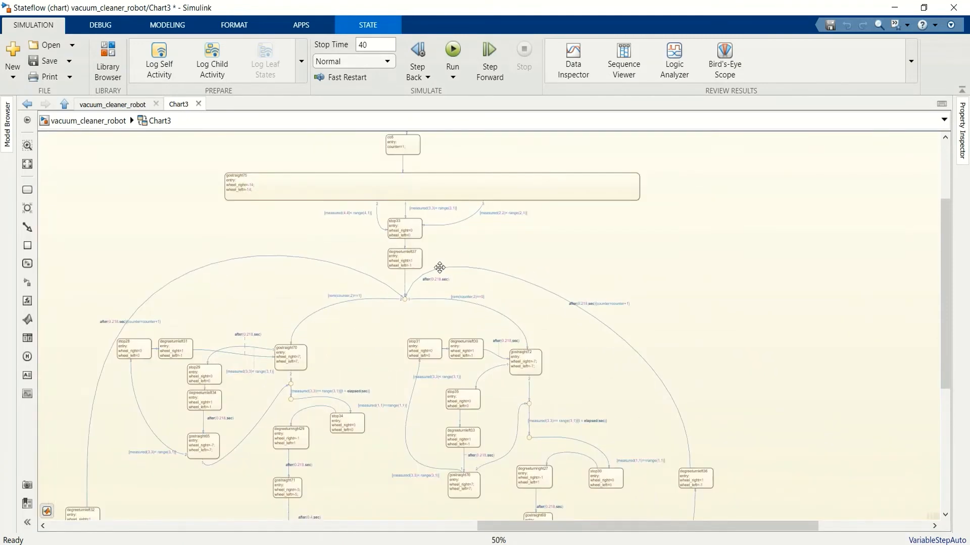
drag(367, 314, 515, 305)
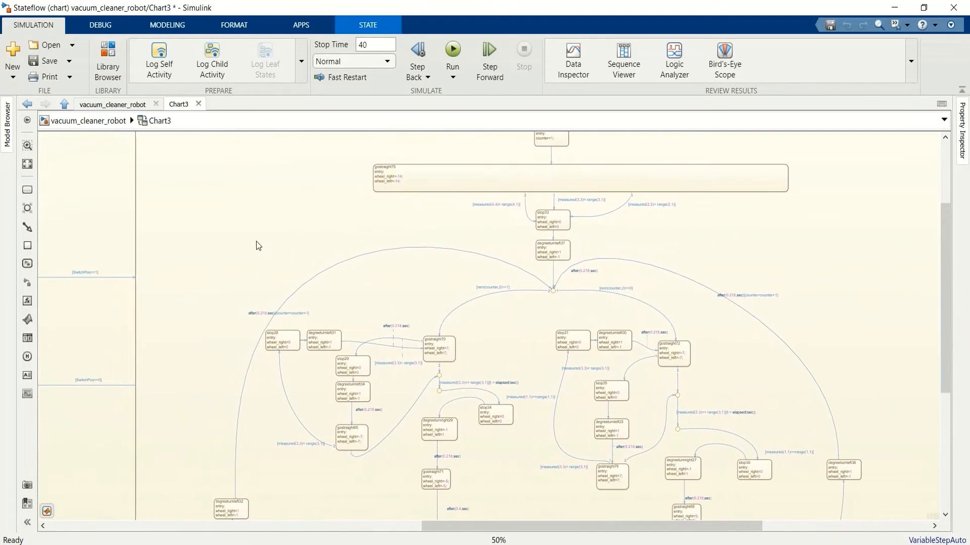
- Return to the top level and review the Rocker Switch's connected parameter, state labels and values
click(100, 124)
double_click(102, 186)
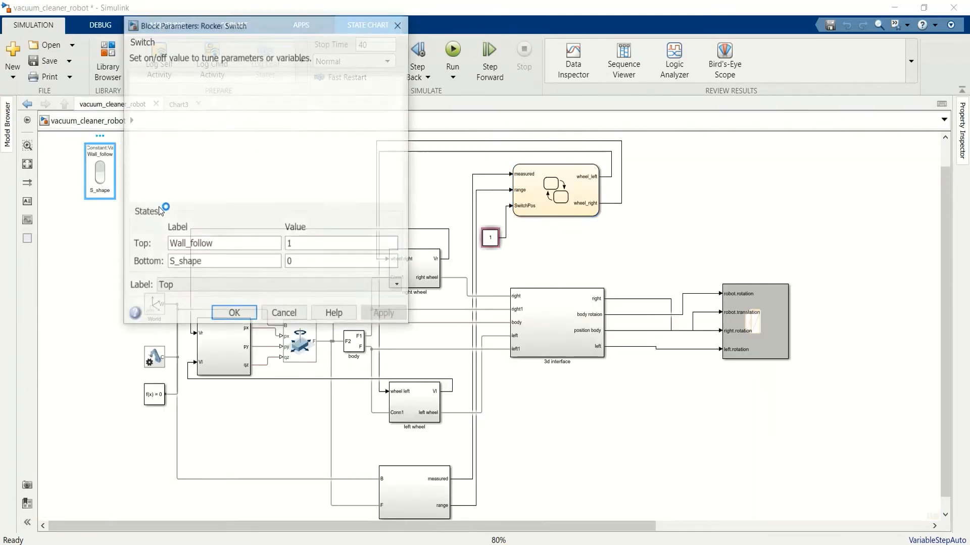
drag(233, 30, 343, 66)
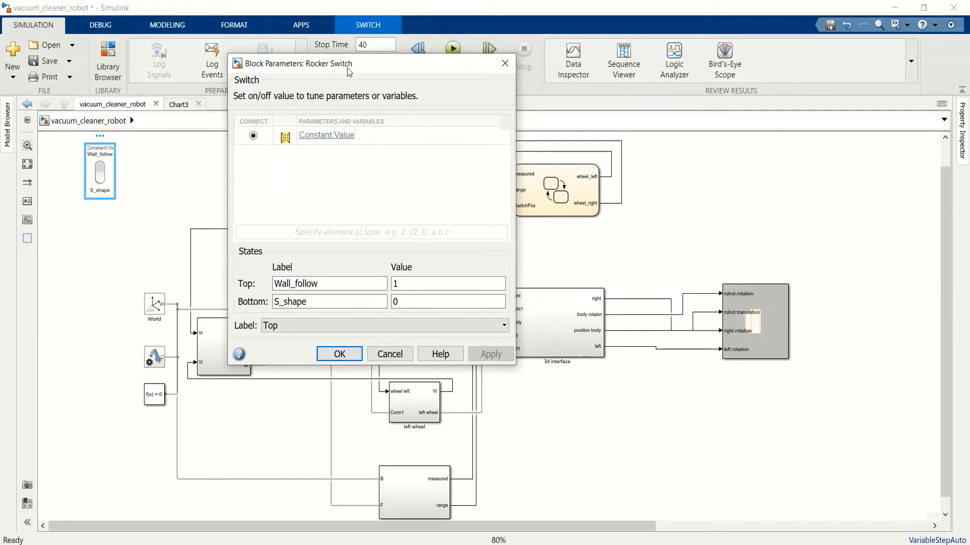
click(505, 63)
- Toggle the Rocker Switch to S_shape and back to Wall_follow to demonstrate its effect on the SwitchPos constant
scroll(141, 197, up, 5)
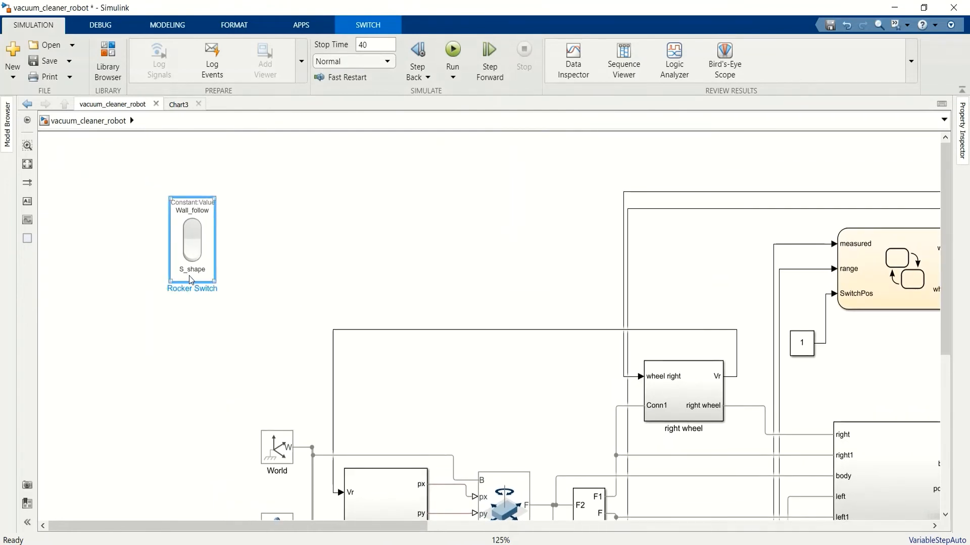
drag(573, 368, 533, 371)
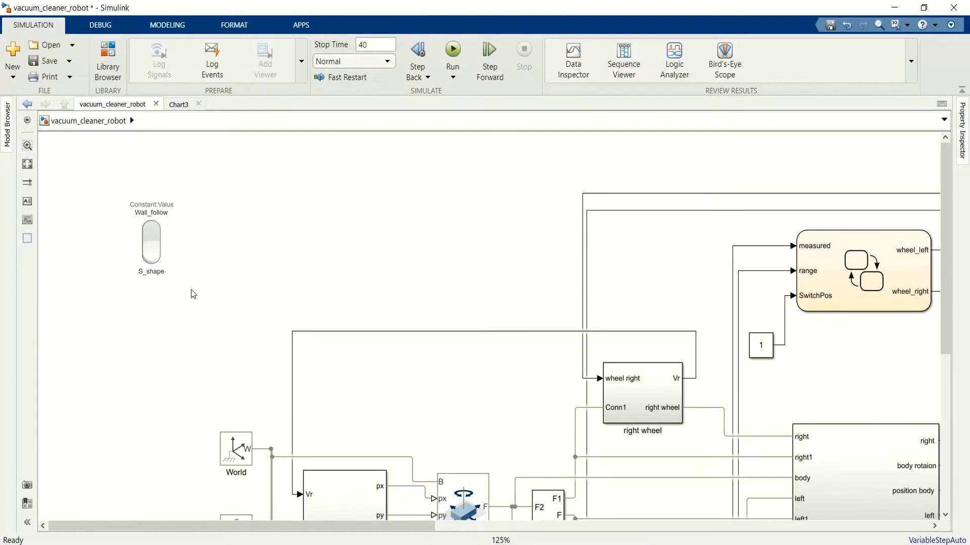
click(155, 275)
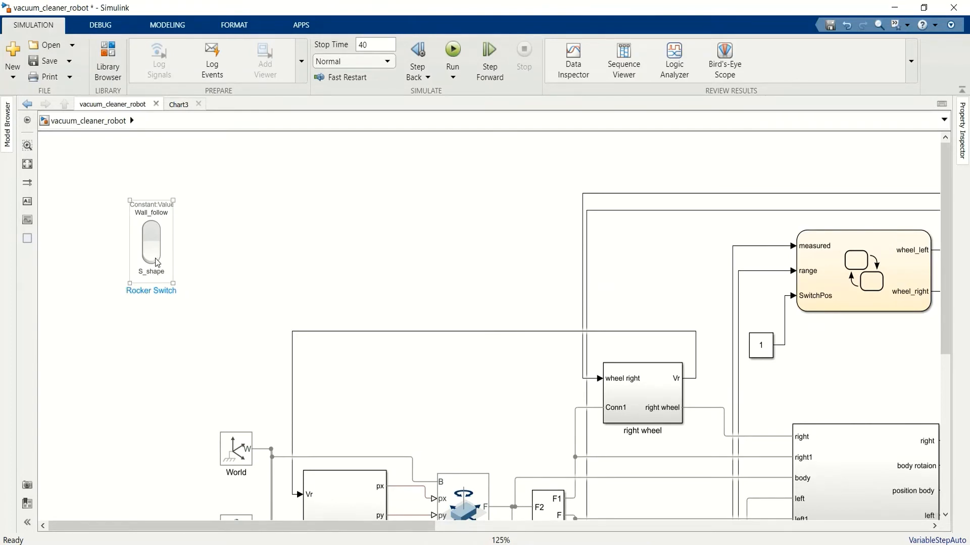
click(158, 262)
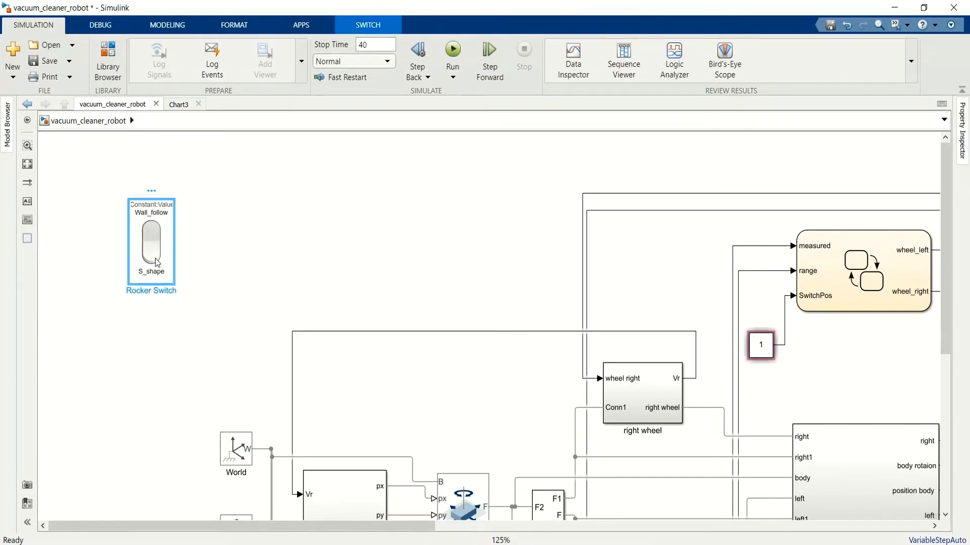
click(157, 262)
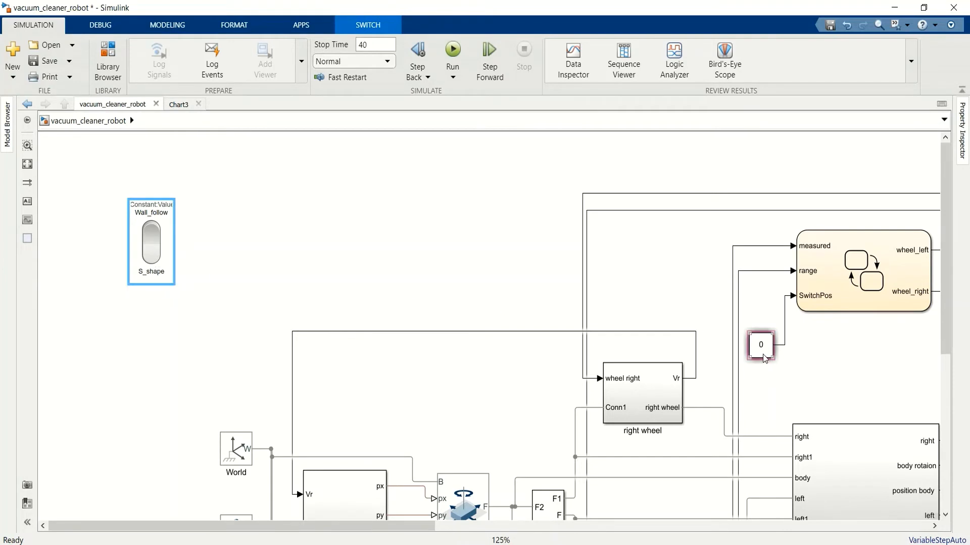
click(156, 232)
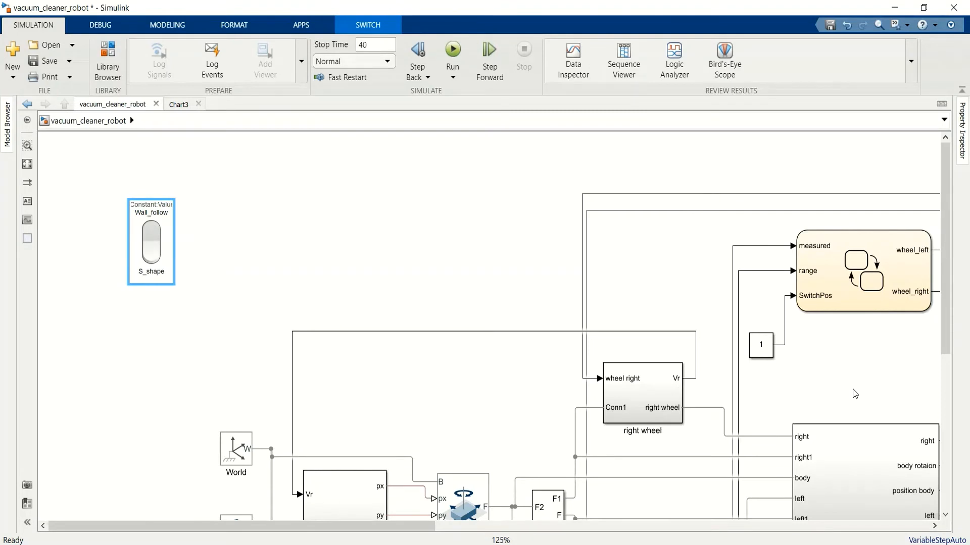
- Open Chart3 from the model's top level
scroll(853, 398, down, 1)
drag(853, 398, 656, 375)
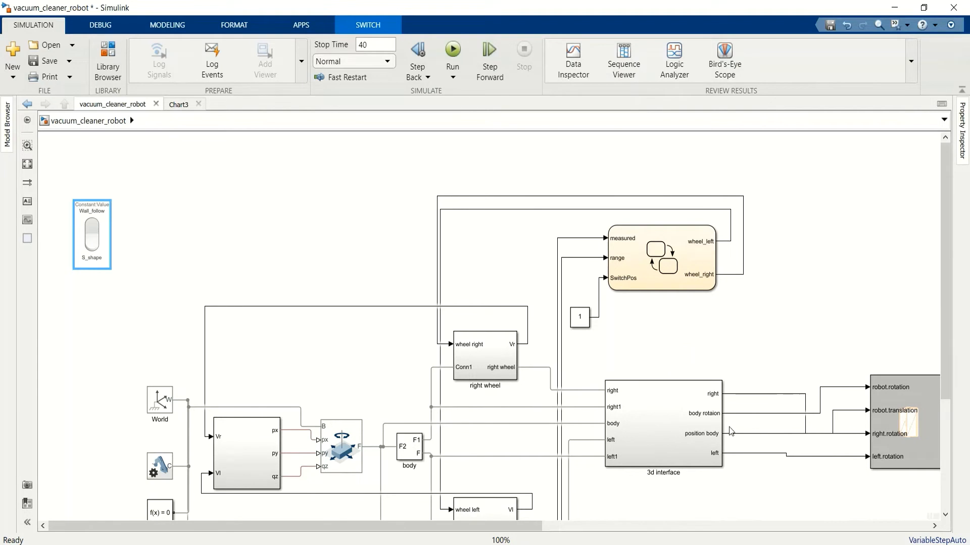
drag(729, 426, 717, 405)
double_click(648, 257)
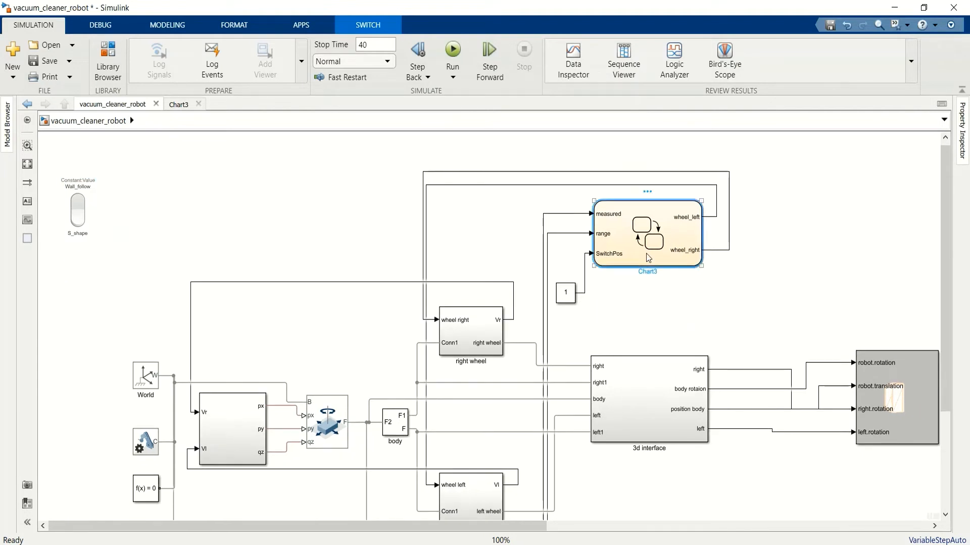
- Open the Symbols pane for Chart3 and review its input, output and local data, including counter and t
click(625, 397)
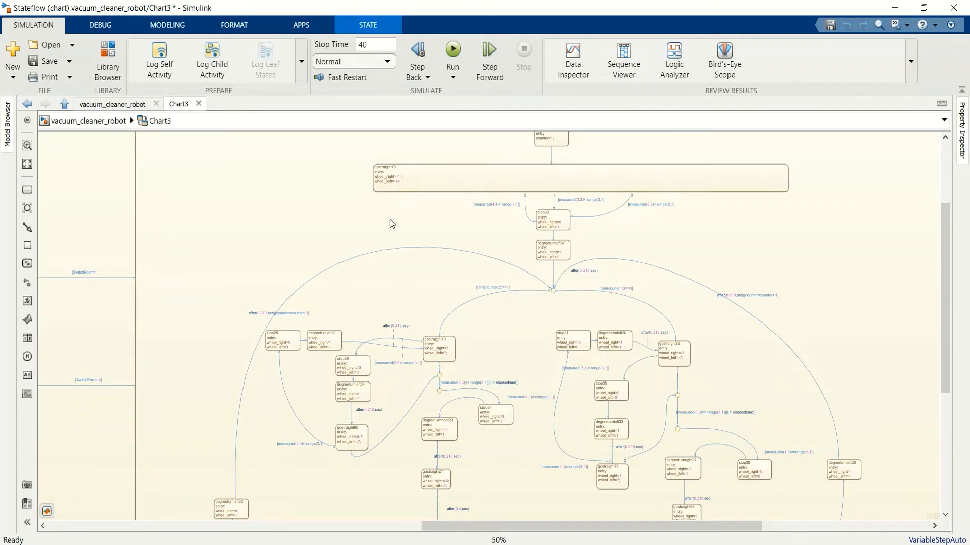
click(305, 60)
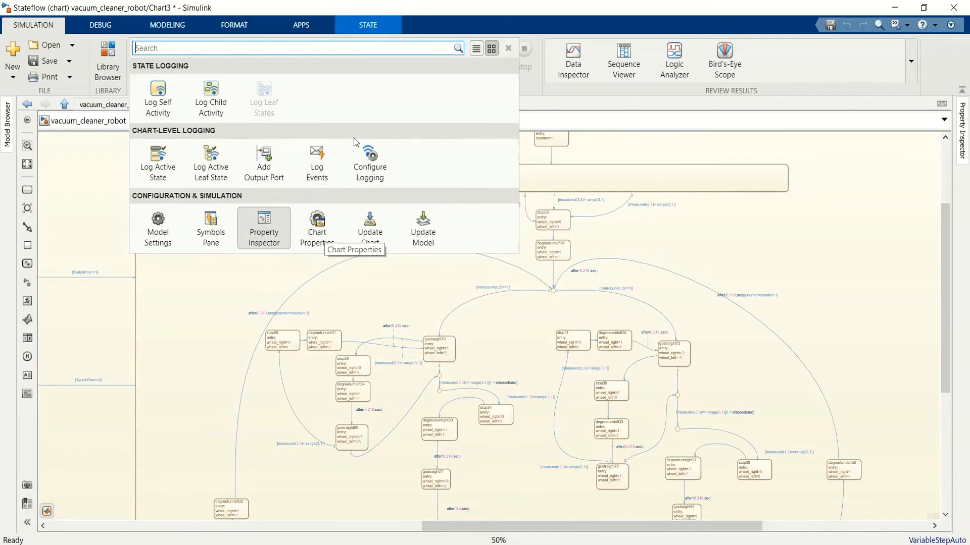
click(204, 237)
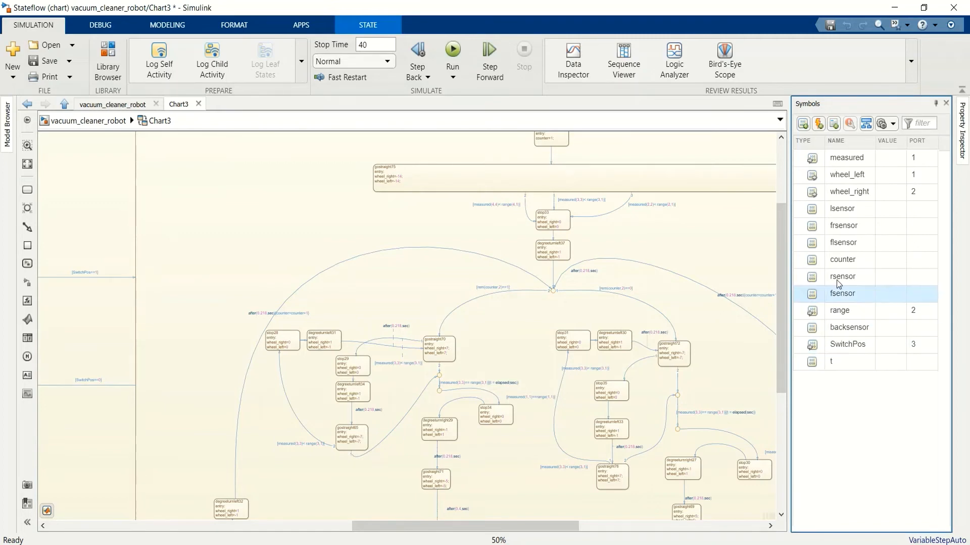
click(816, 261)
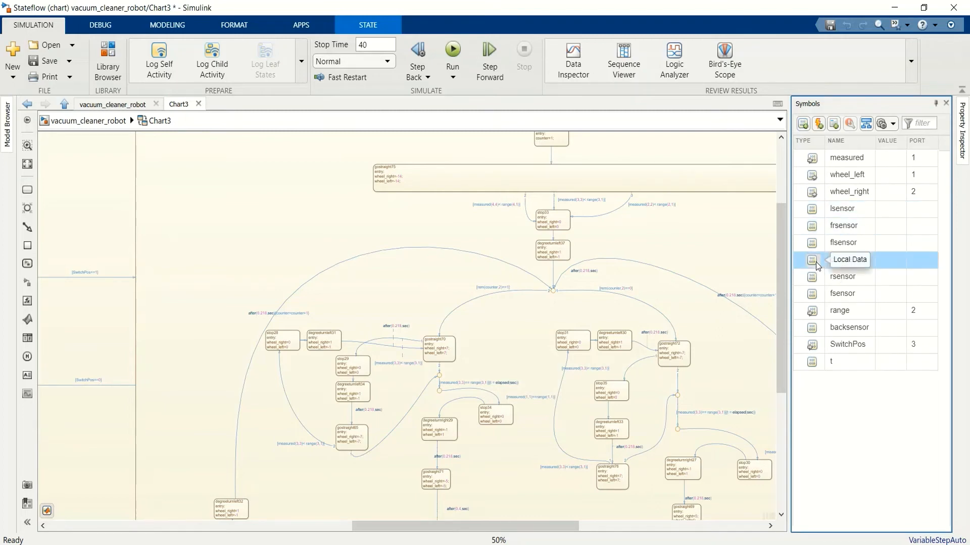
click(842, 411)
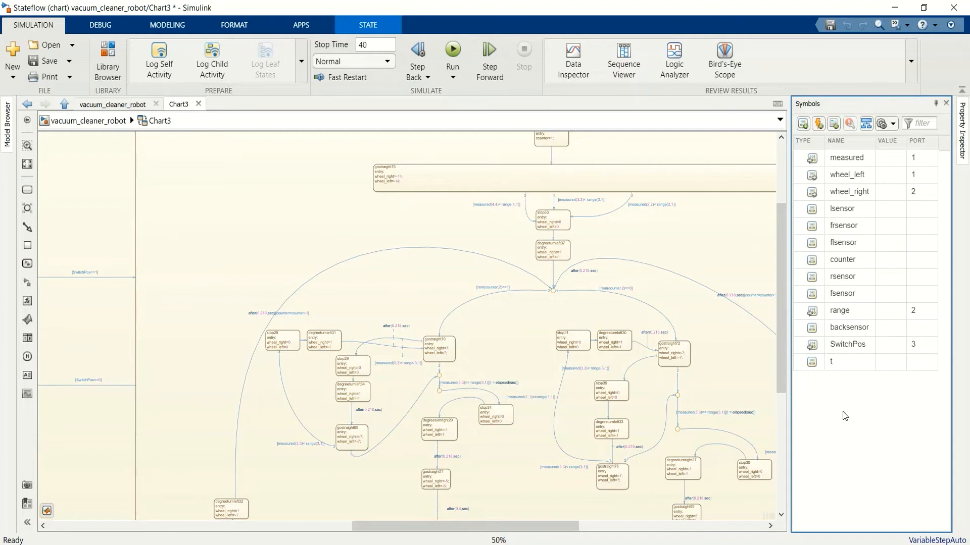
click(830, 362)
- Examine where Chart3's transitions use the local data t, in the after(t,sec) and t = elapsed(sec) expressions
drag(425, 414, 342, 276)
drag(517, 448, 499, 374)
scroll(677, 430, up, 5)
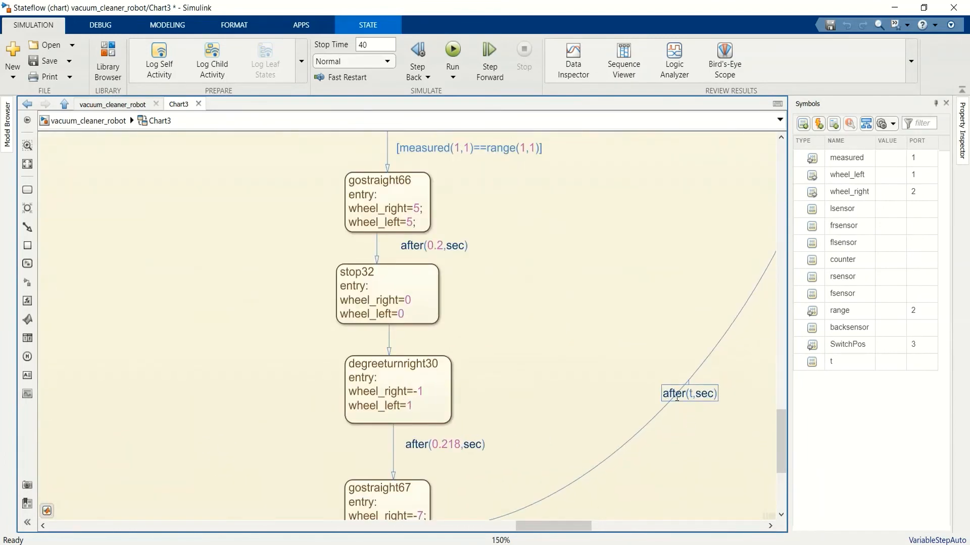
drag(605, 294, 642, 510)
scroll(605, 392, down, 1)
drag(589, 346, 590, 510)
drag(534, 349, 551, 419)
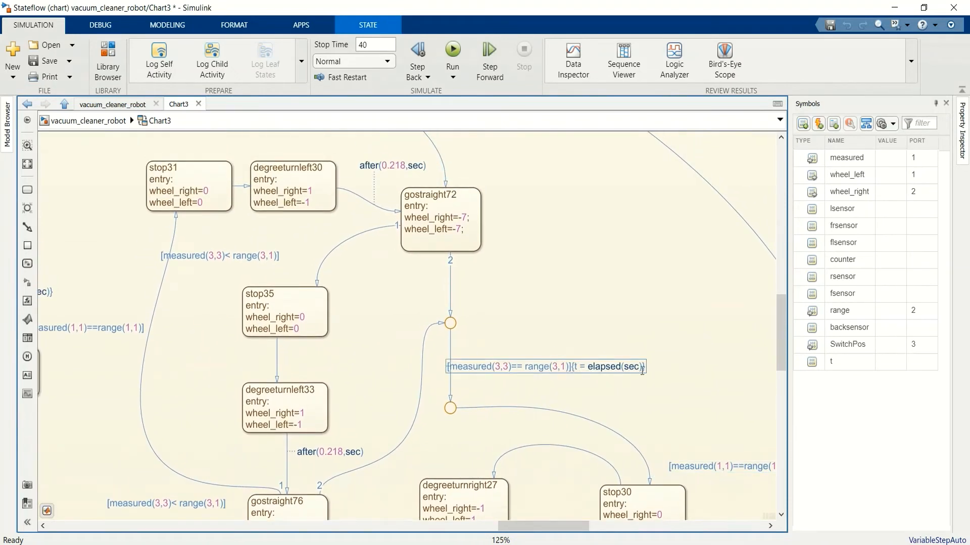
scroll(657, 301, down, 2)
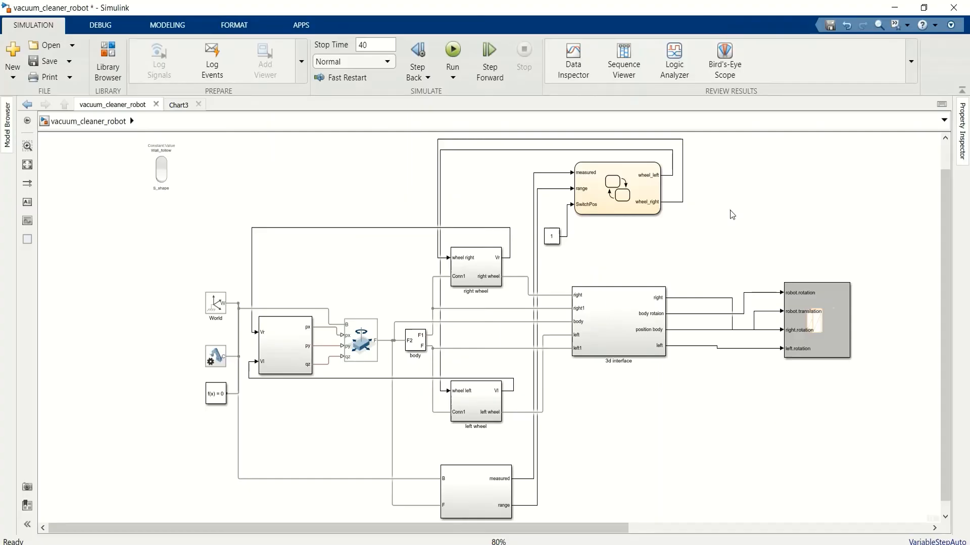
- Inspect the Transform Sensor and Rotation Matrix to VRML Rotation blocks in the 3d interface's Right wheel subsystem, and return to 3d interface
double_click(610, 337)
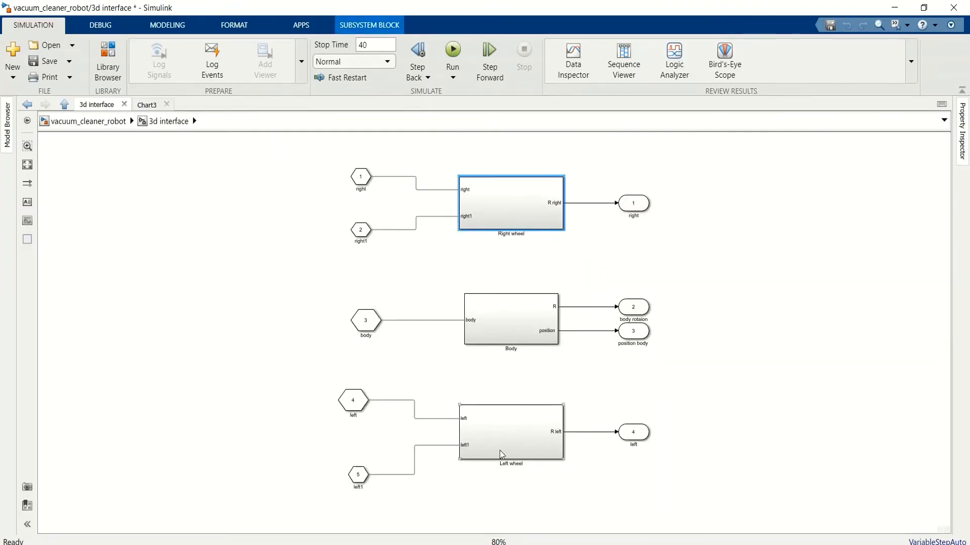
double_click(528, 199)
click(335, 343)
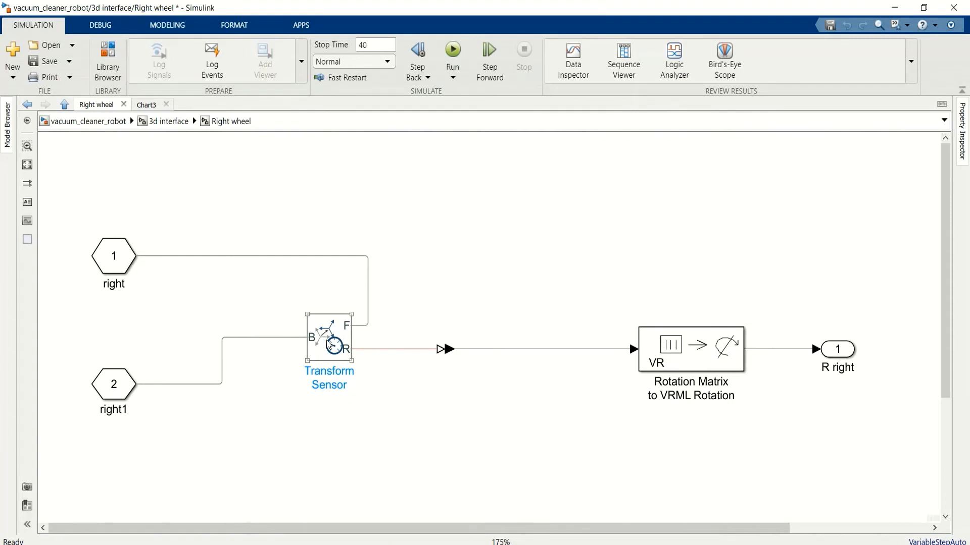
click(698, 384)
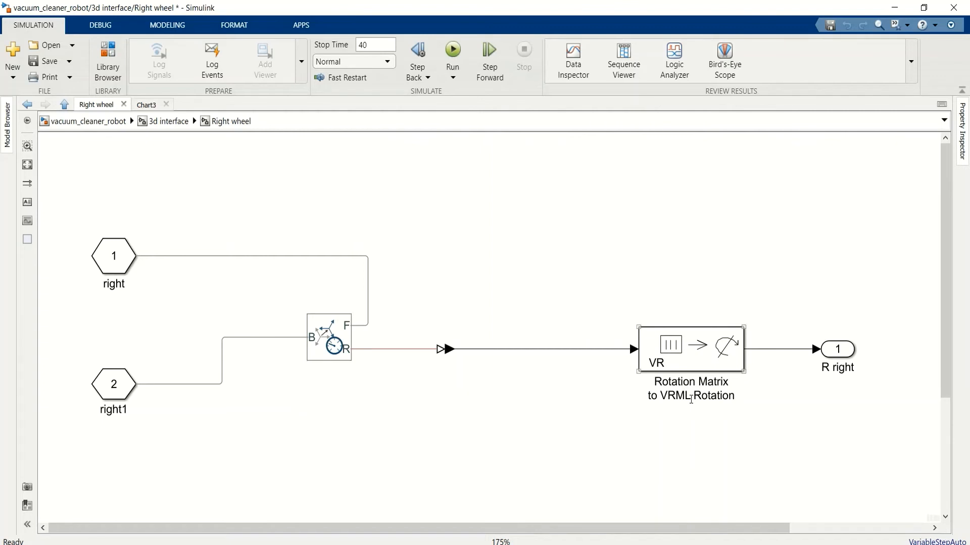
click(744, 402)
click(701, 360)
click(615, 355)
click(166, 129)
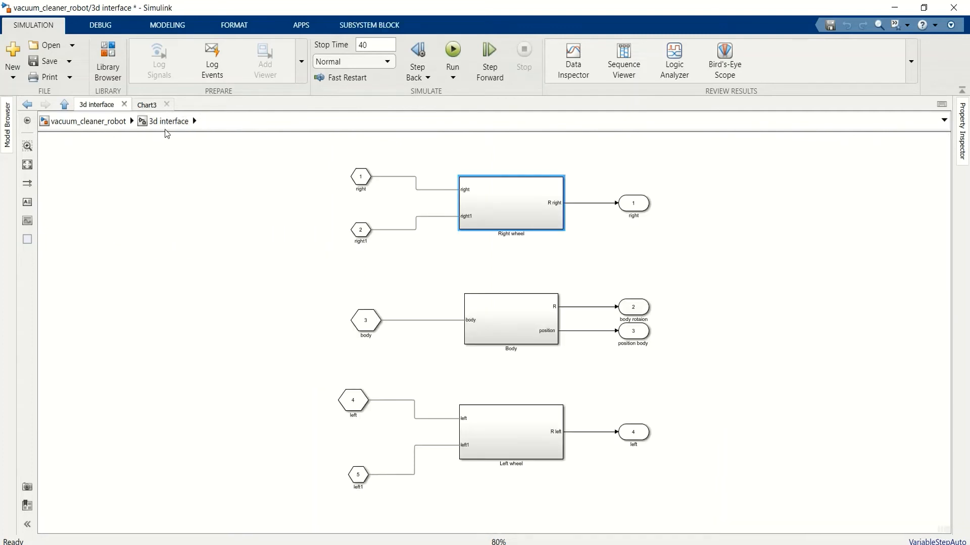
- Open the Body subsystem of the 3d interface and inspect its Transform Sensor and the blocks feeding the position output
click(513, 318)
double_click(513, 318)
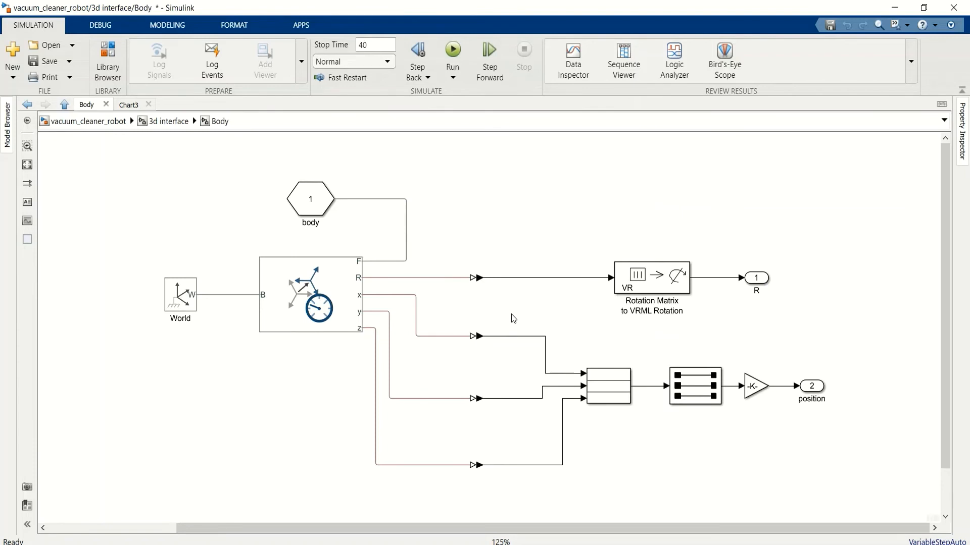
click(329, 287)
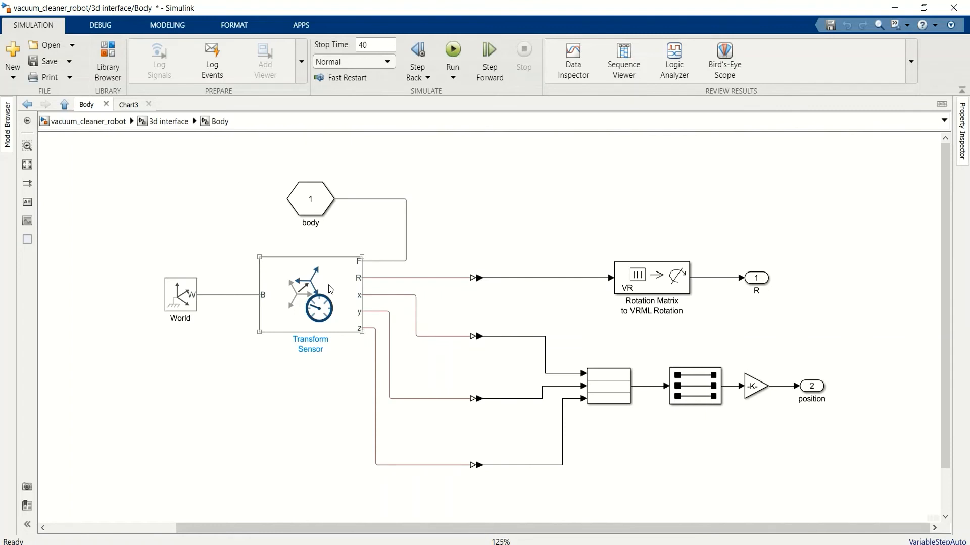
click(510, 203)
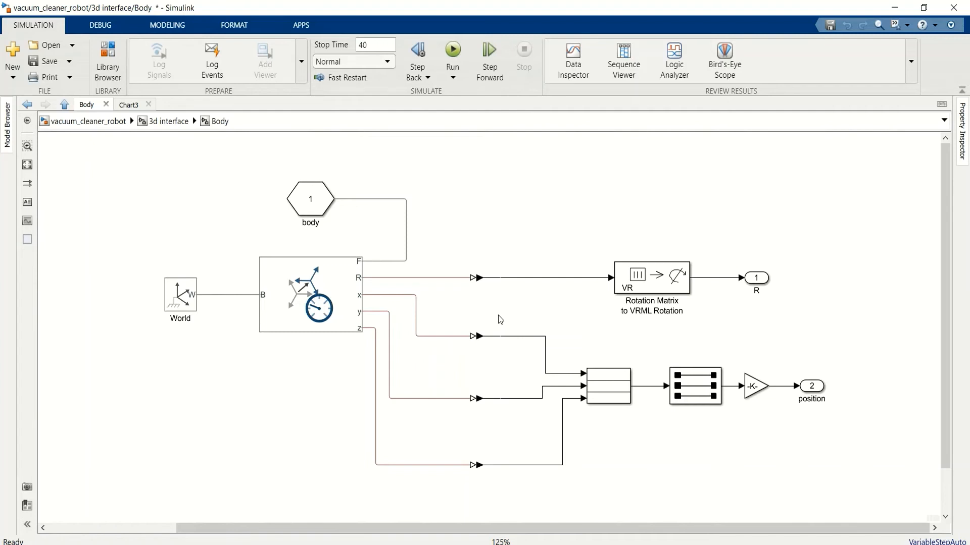
click(604, 393)
click(670, 469)
click(705, 392)
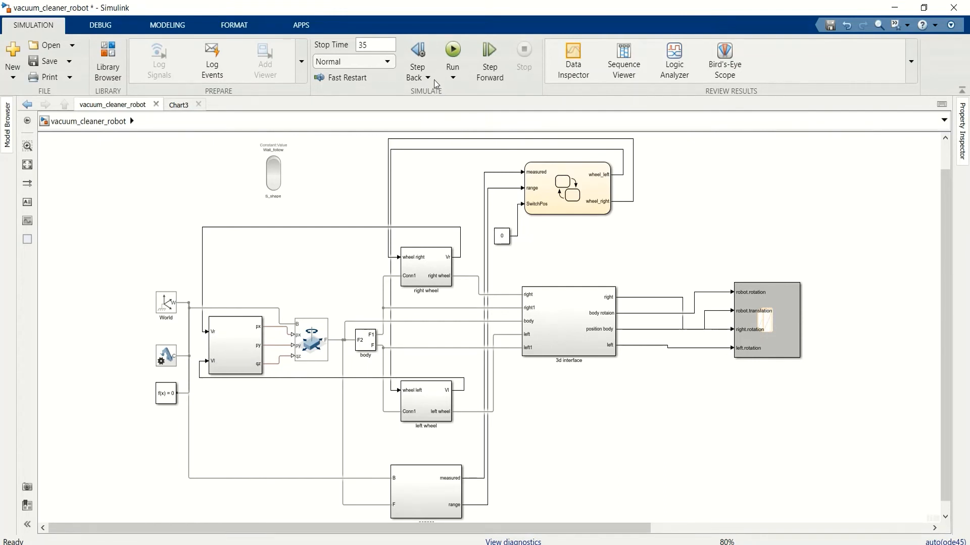
- Run the simulation in S_shape mode and bring up the 3D world viewer to watch the robot
click(459, 55)
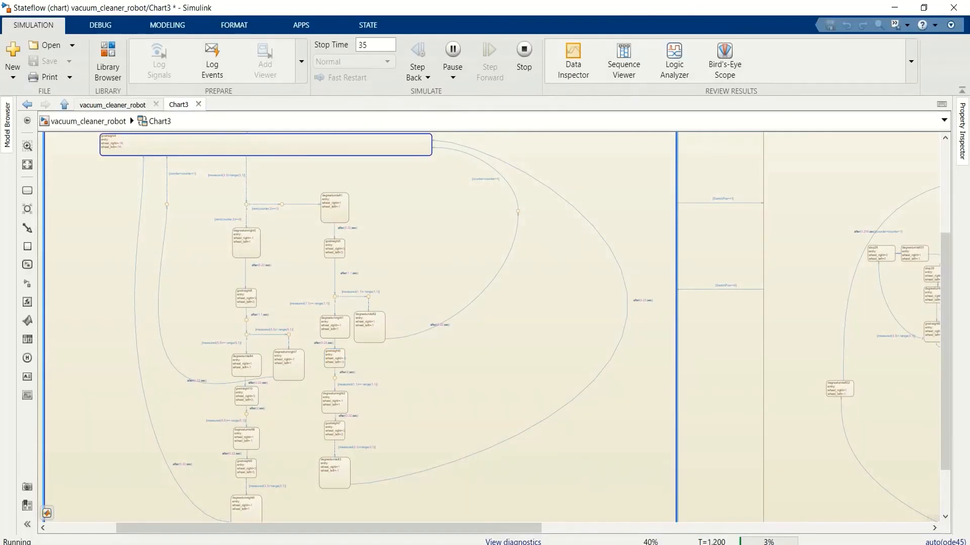
mouse_move(795, 520)
click(868, 505)
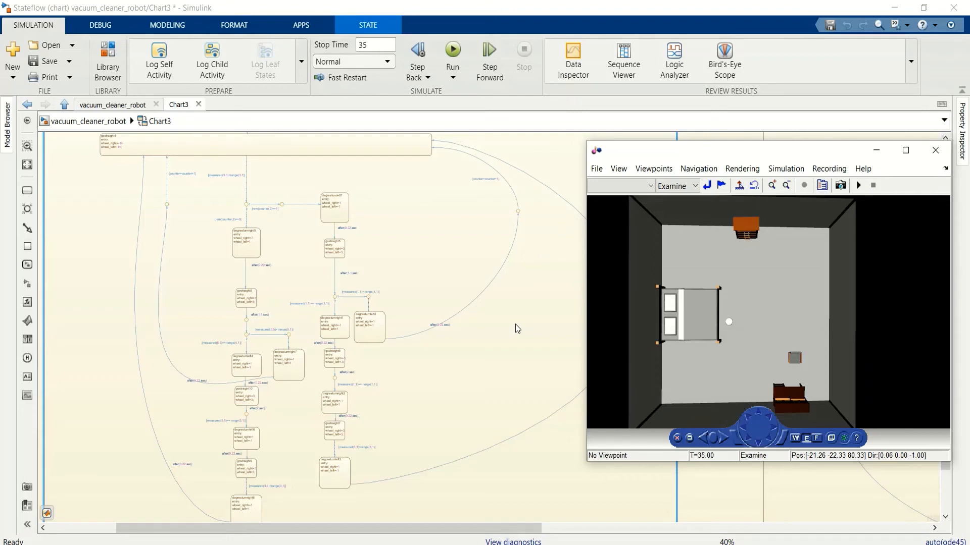
- Return to the top level, open the sensor subsystem and view the Scope's pos signals from the S_shape run
click(129, 107)
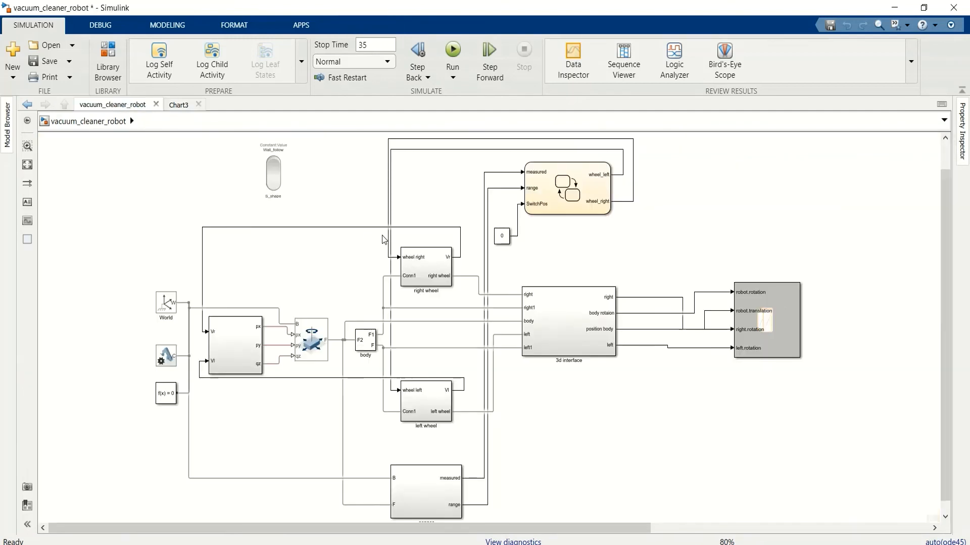
click(426, 492)
double_click(425, 492)
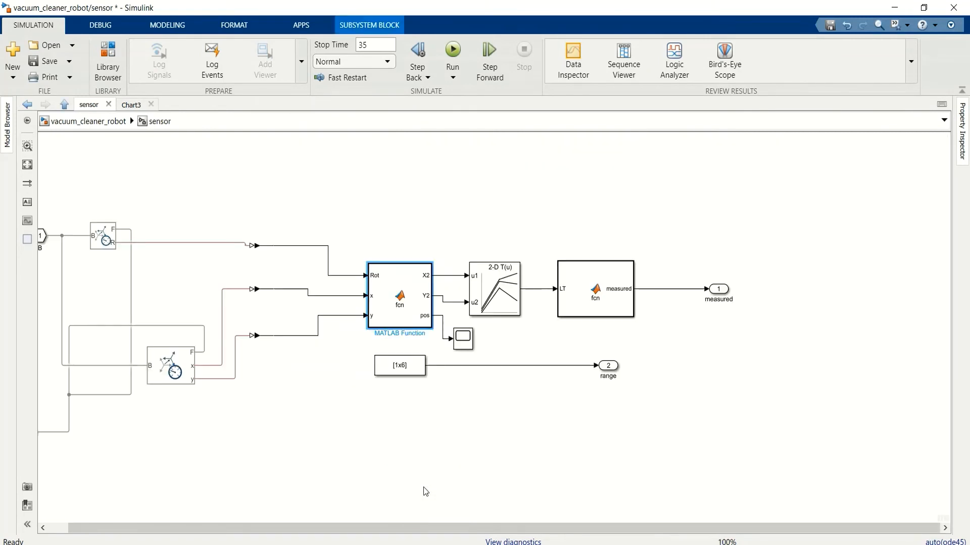
drag(381, 455, 456, 438)
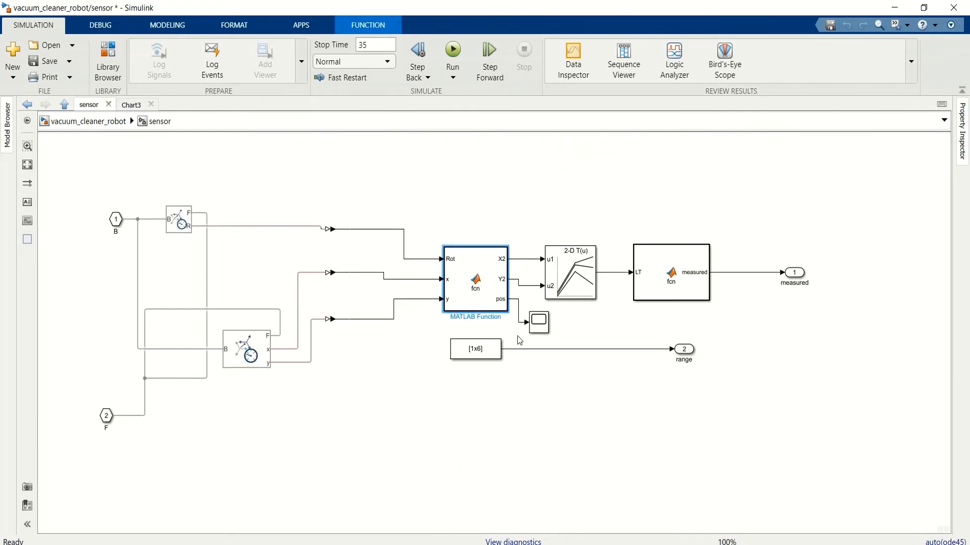
click(539, 325)
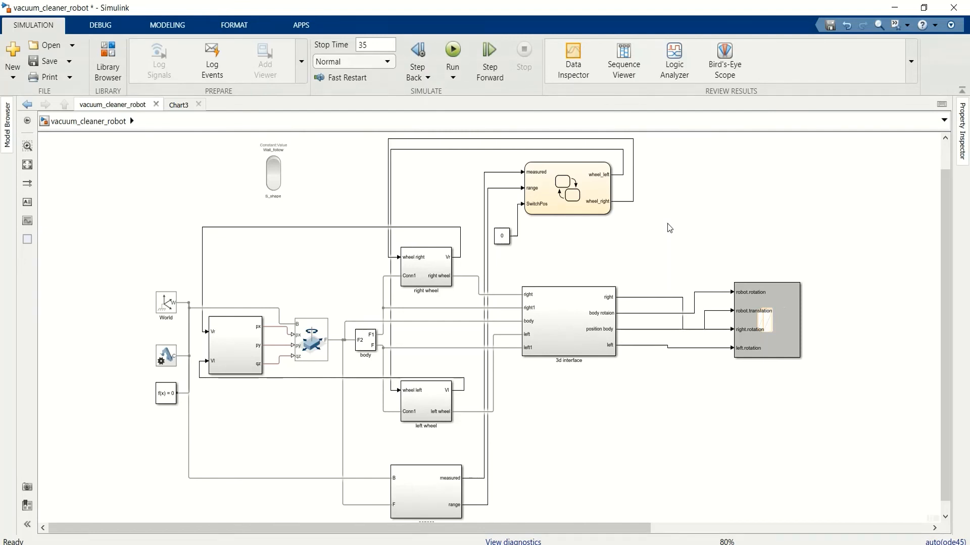
- Switch the Rocker Switch to Wall_follow, run the simulation and bring up the 3D world viewer
click(277, 169)
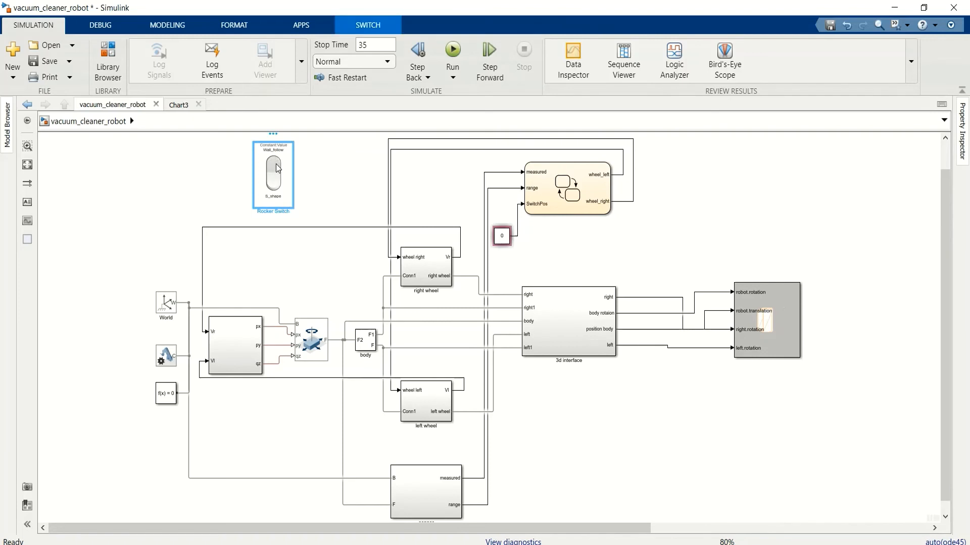
click(456, 52)
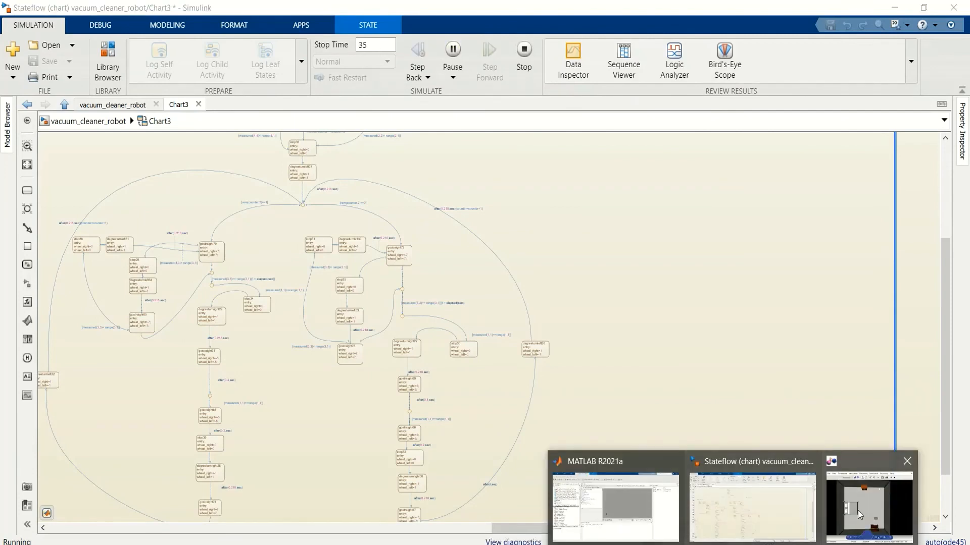
click(857, 510)
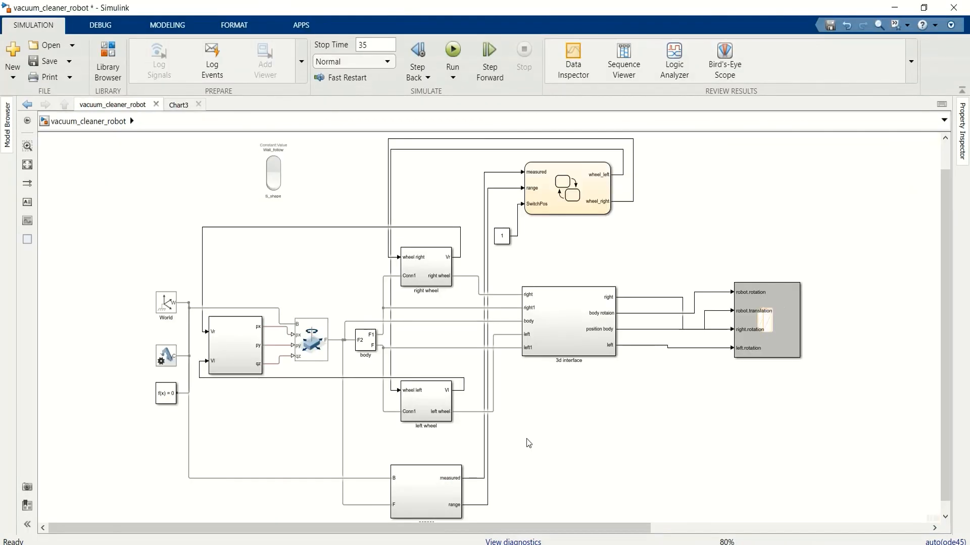
- Open the Scope in the sensor subsystem to view the pos signals from the Wall_follow run
double_click(415, 485)
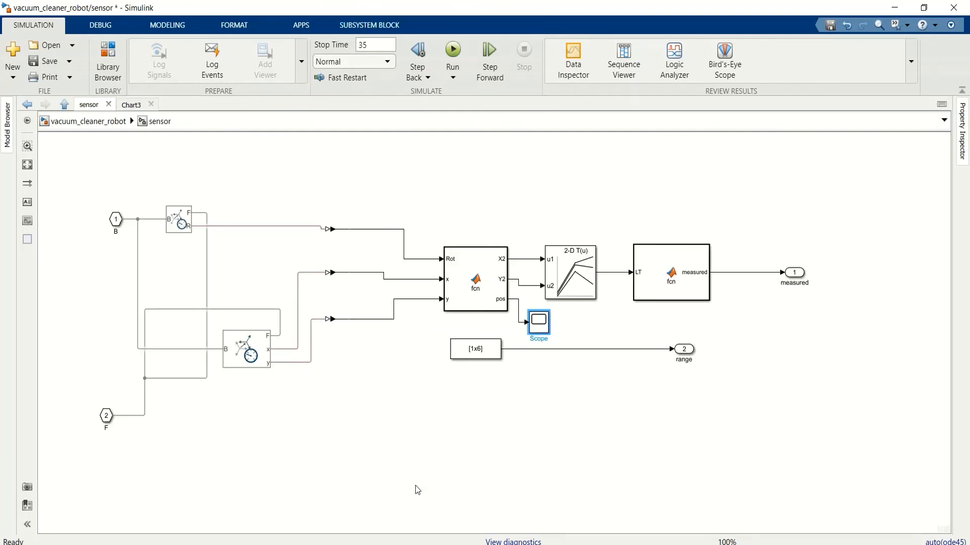
double_click(539, 322)
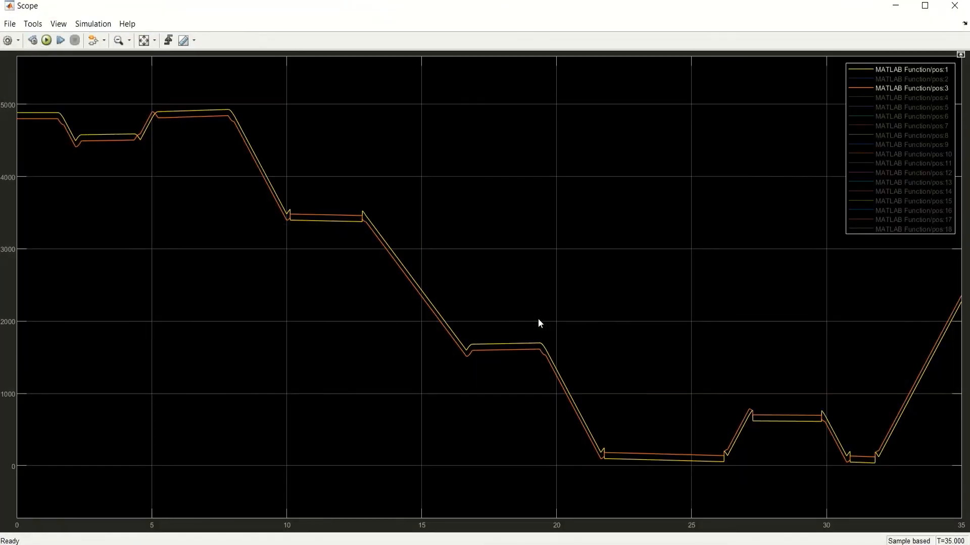